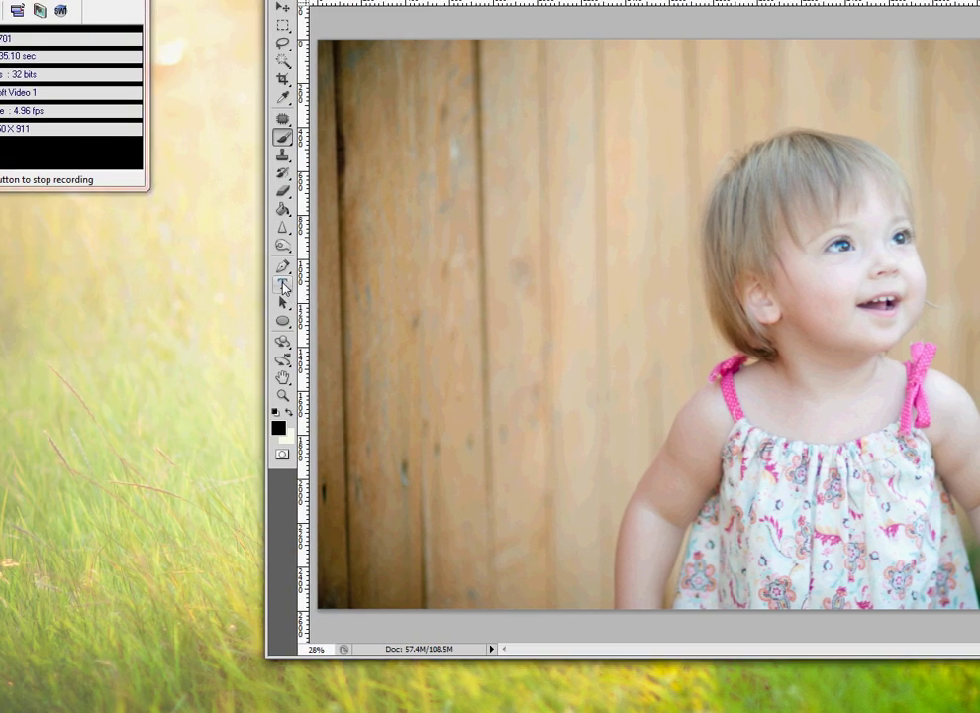
Step: Add the child's two-word nickname as a black 100 pt text layer in the Dream of me font over the photo
{"action": "left_click", "coordinate": [283, 285]}
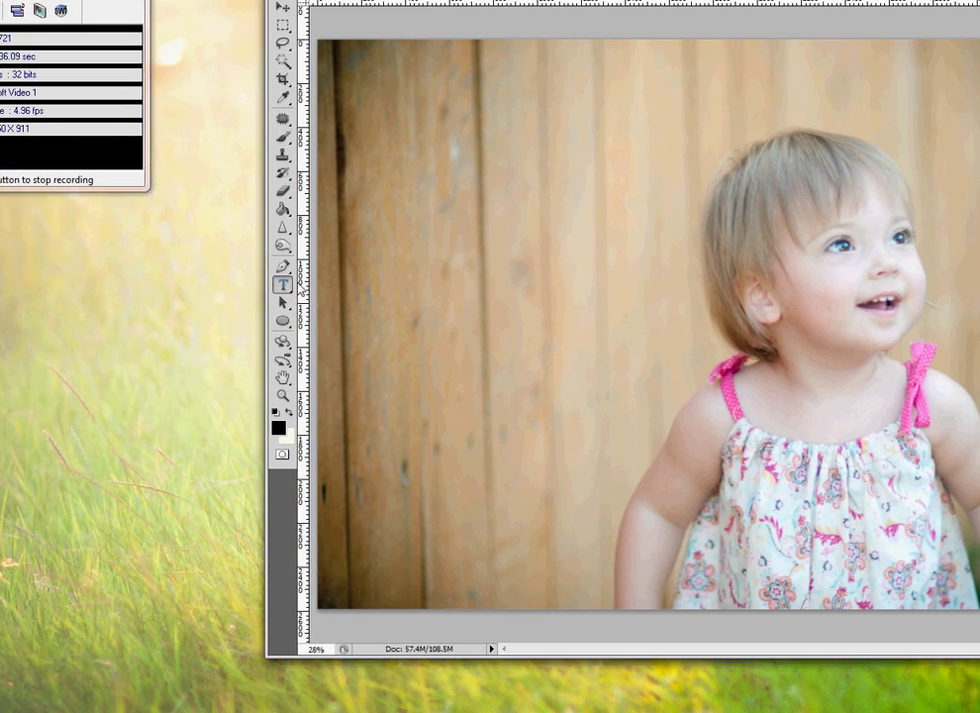
{"action": "left_click", "coordinate": [543, 238]}
{"action": "type", "text": "C"}
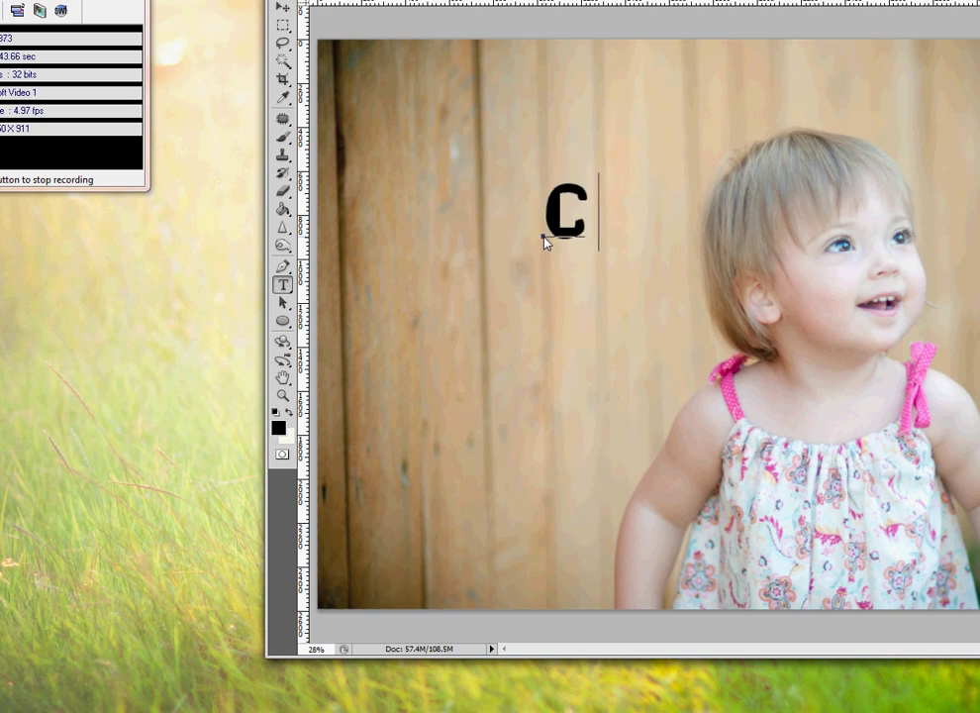
{"action": "type", "text": "laire B"}
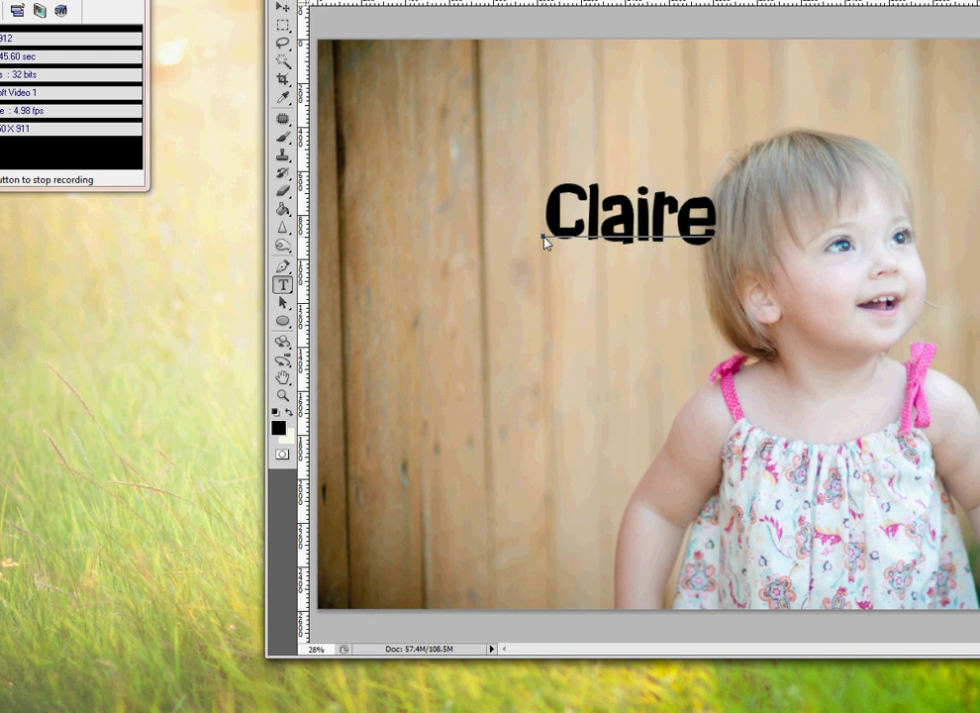
{"action": "type", "text": "ear"}
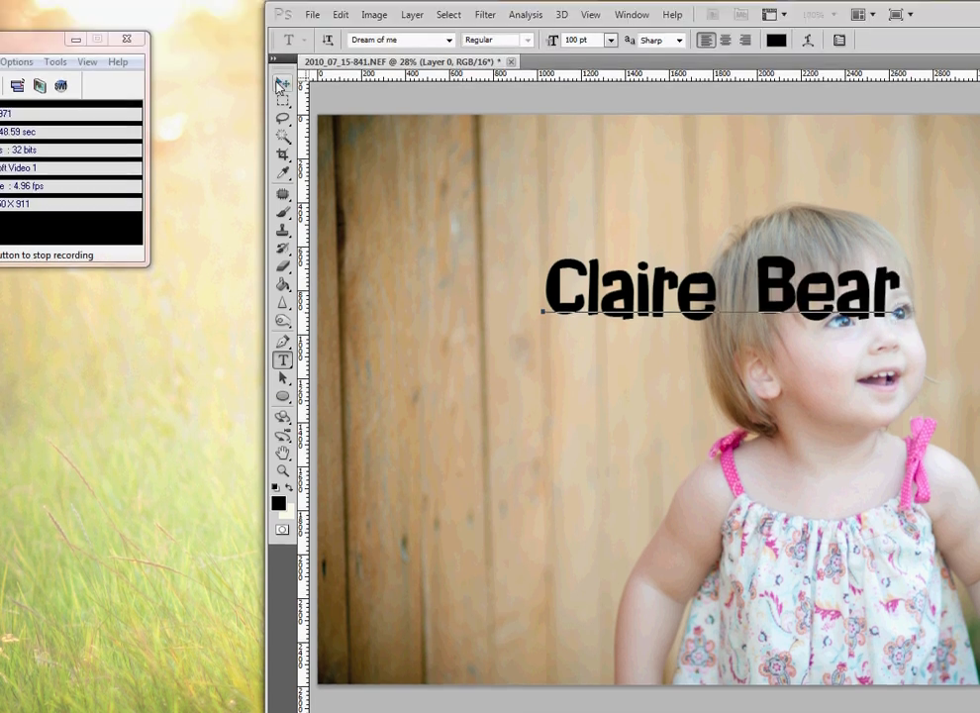
Step: Move the title to the upper left area of the photo and enlarge it proportionally to about 203%
{"action": "left_click", "coordinate": [282, 53]}
{"action": "left_click_drag", "start_coordinate": [748, 262], "coordinate": [660, 233]}
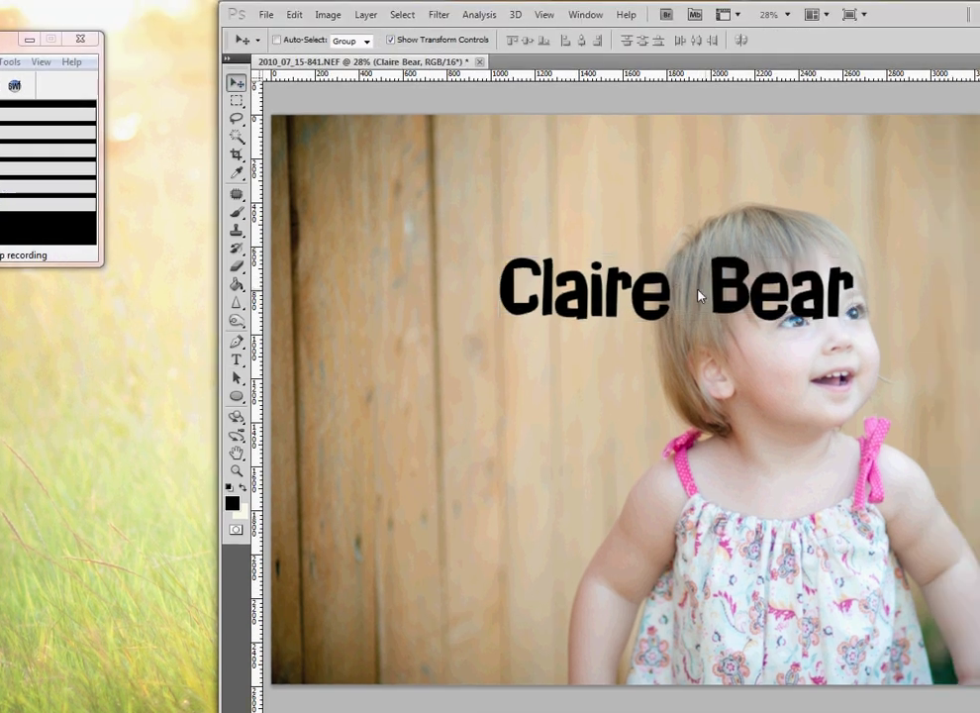
{"action": "left_click_drag", "start_coordinate": [614, 263], "coordinate": [523, 212]}
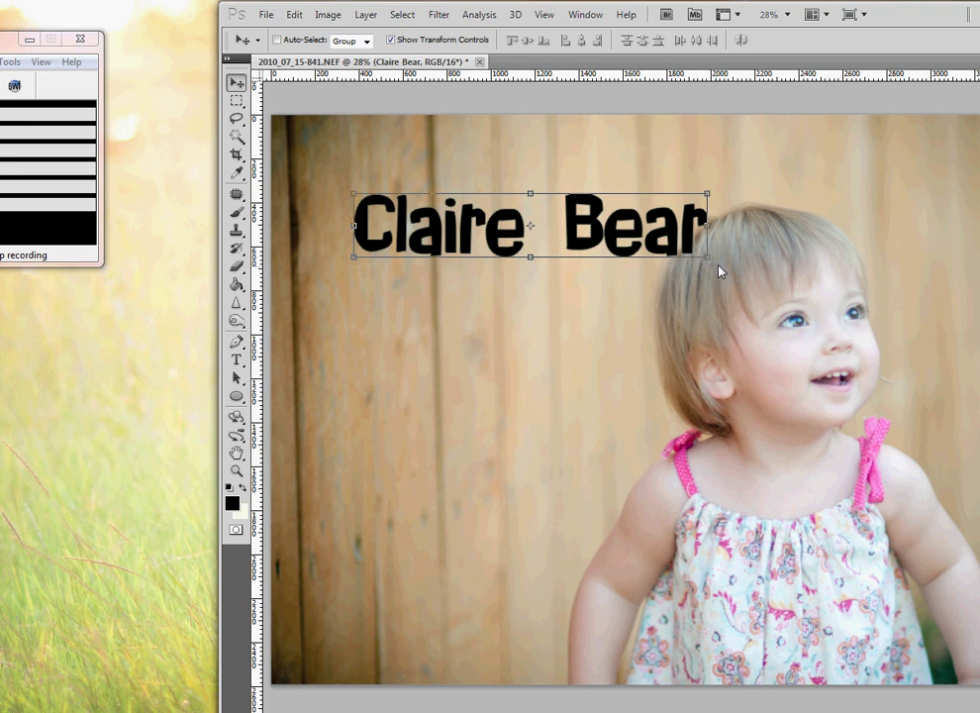
{"action": "left_click", "coordinate": [707, 257]}
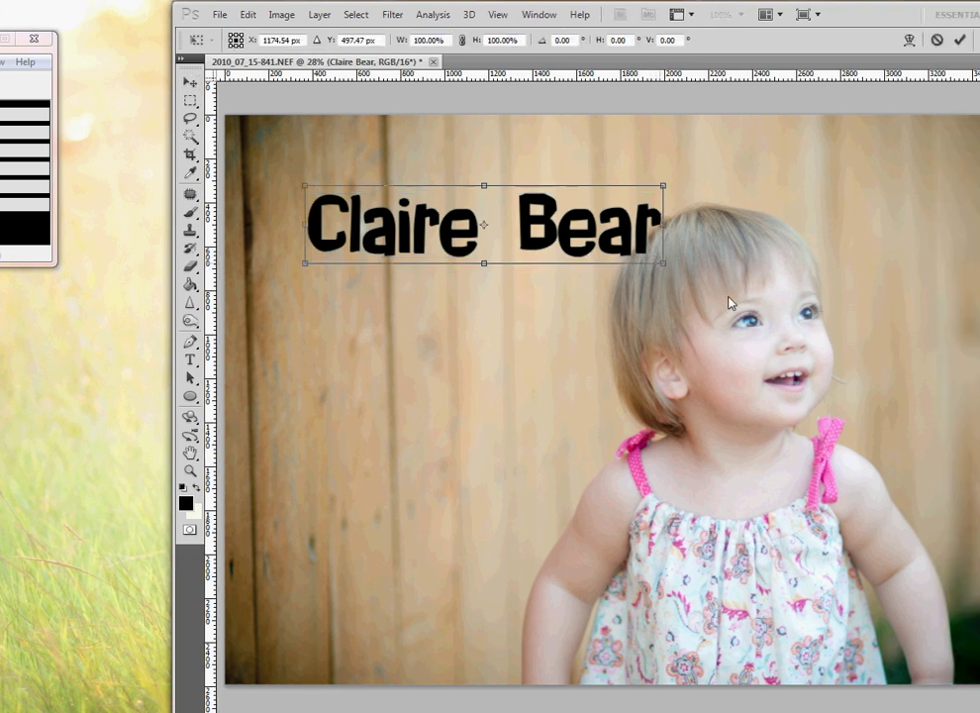
{"action": "left_click_drag", "start_coordinate": [706, 265], "coordinate": [979, 424]}
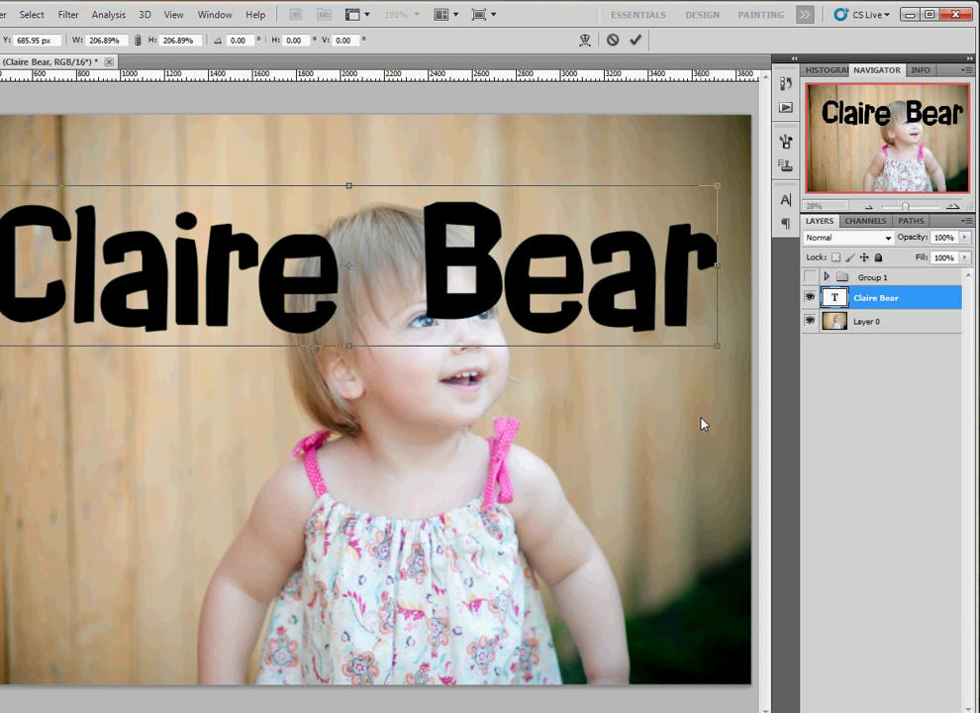
{"action": "left_click_drag", "start_coordinate": [703, 423], "coordinate": [690, 407]}
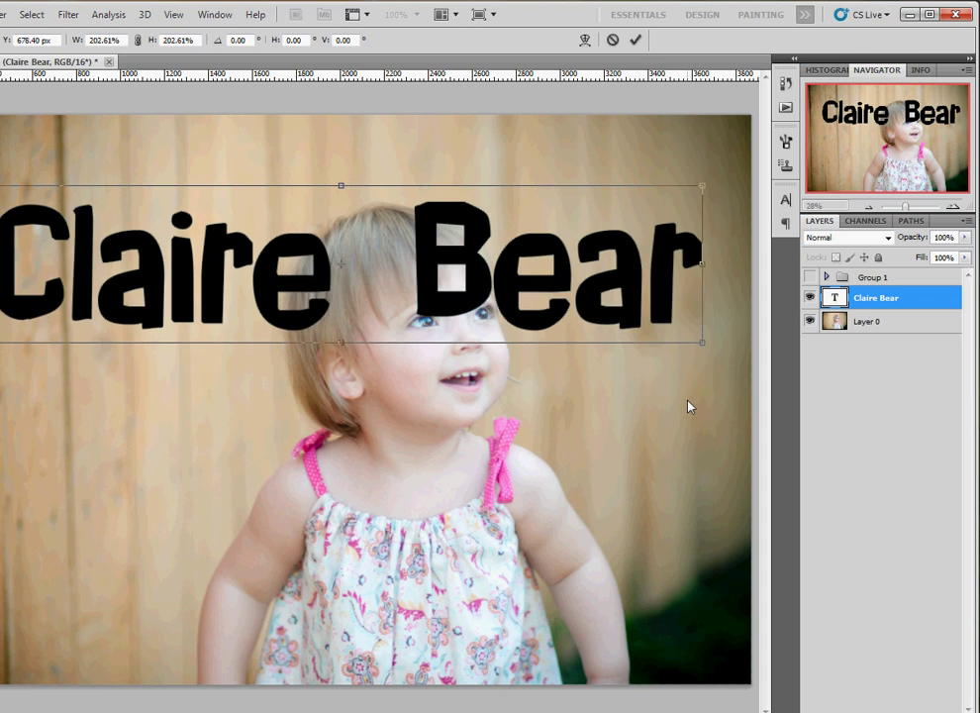
{"action": "key", "text": "Return"}
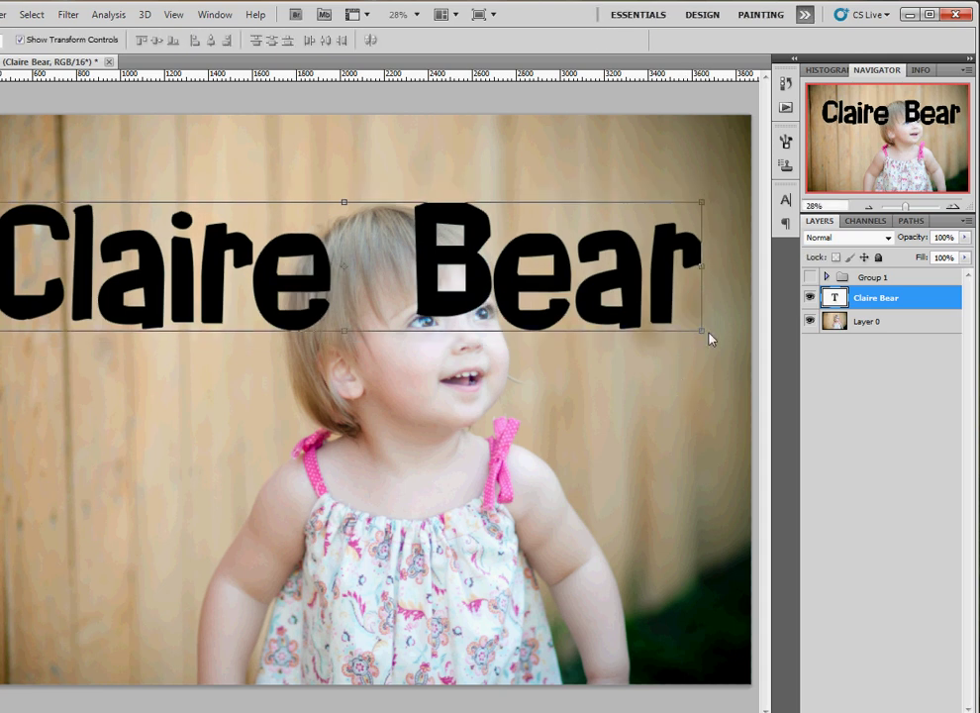
{"action": "left_click_drag", "start_coordinate": [707, 335], "coordinate": [63, 349]}
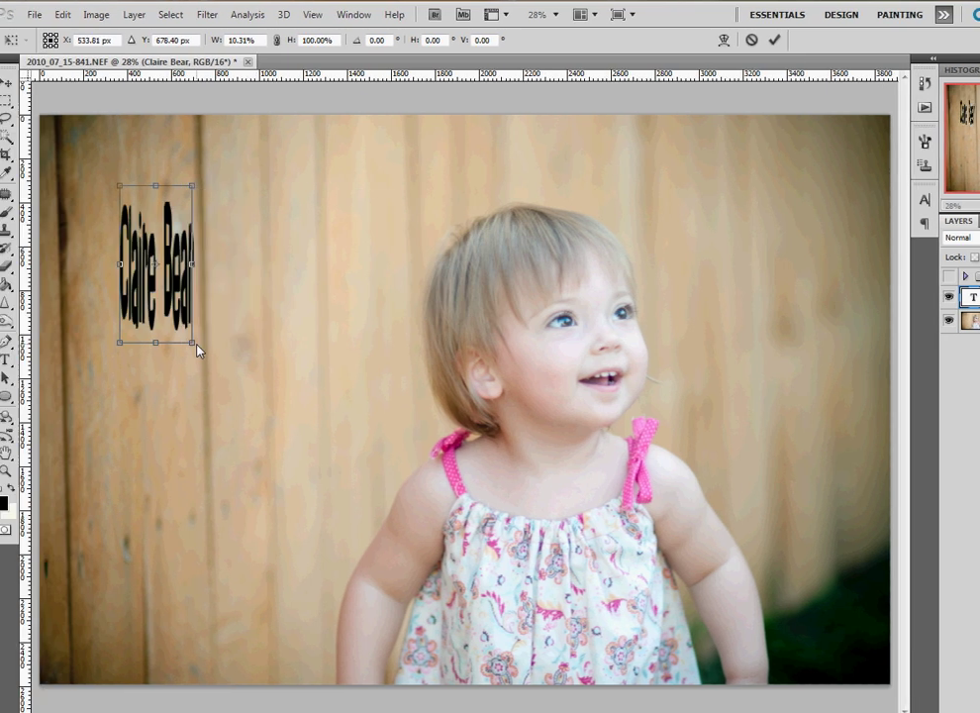
{"action": "left_click_drag", "start_coordinate": [198, 348], "coordinate": [639, 350]}
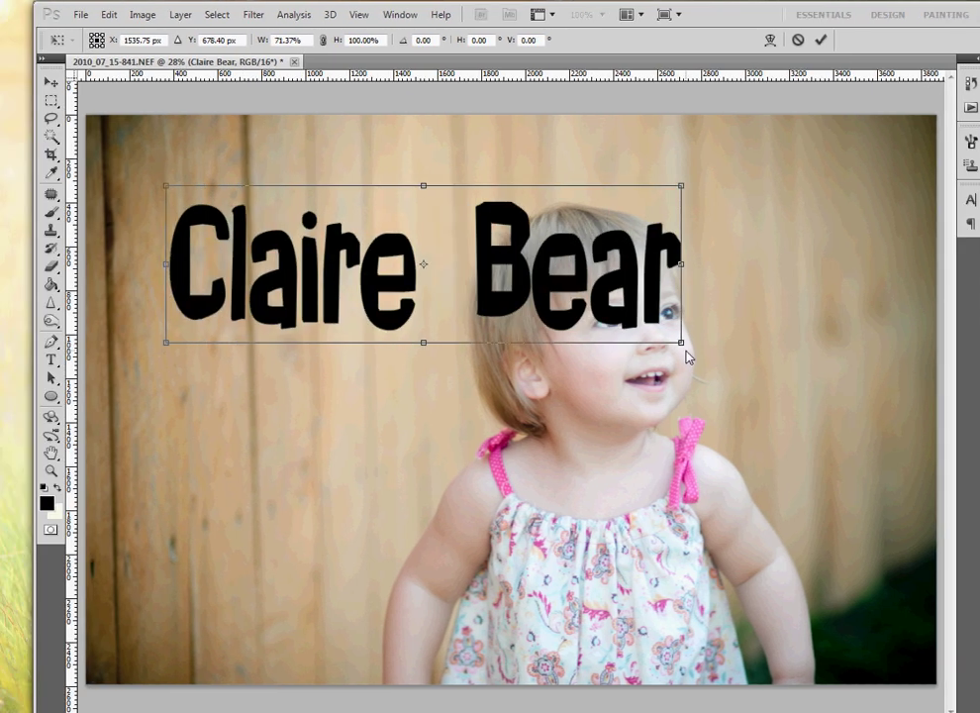
{"action": "key", "text": "Escape"}
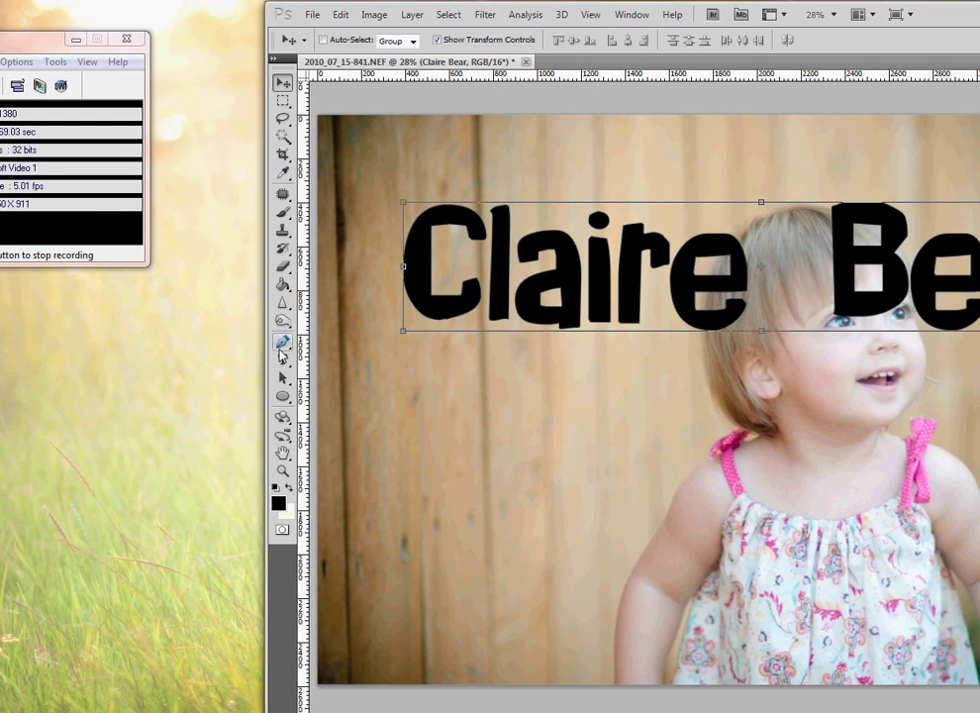
Step: Warp the title text with a horizontal Arc style and a bend of +19%
{"action": "left_click", "coordinate": [97, 341]}
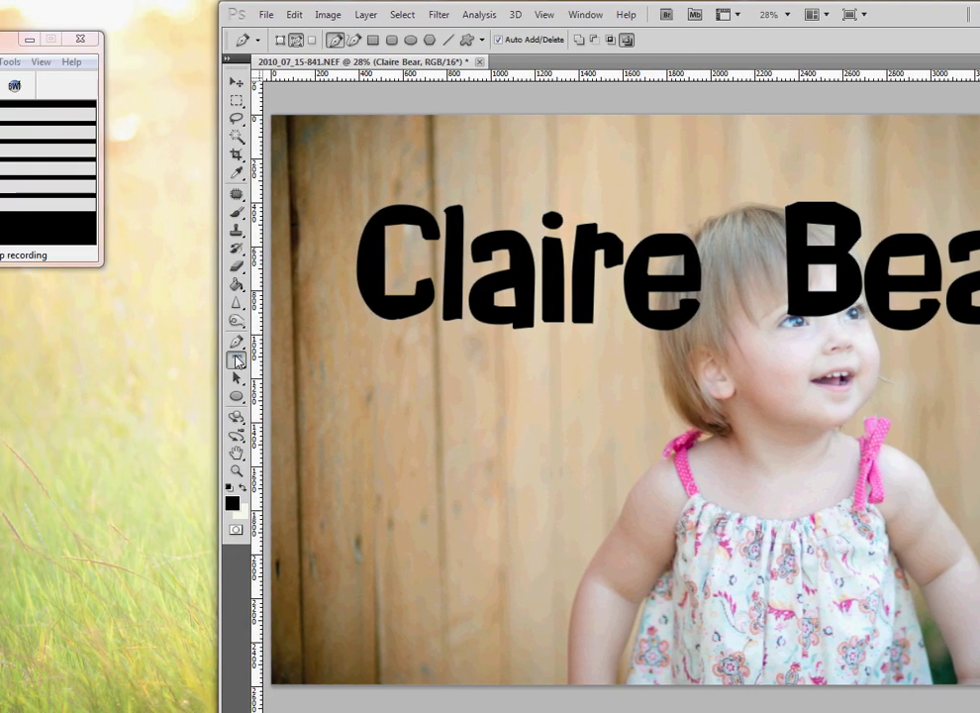
{"action": "left_click", "coordinate": [6, 360]}
{"action": "left_click", "coordinate": [401, 259]}
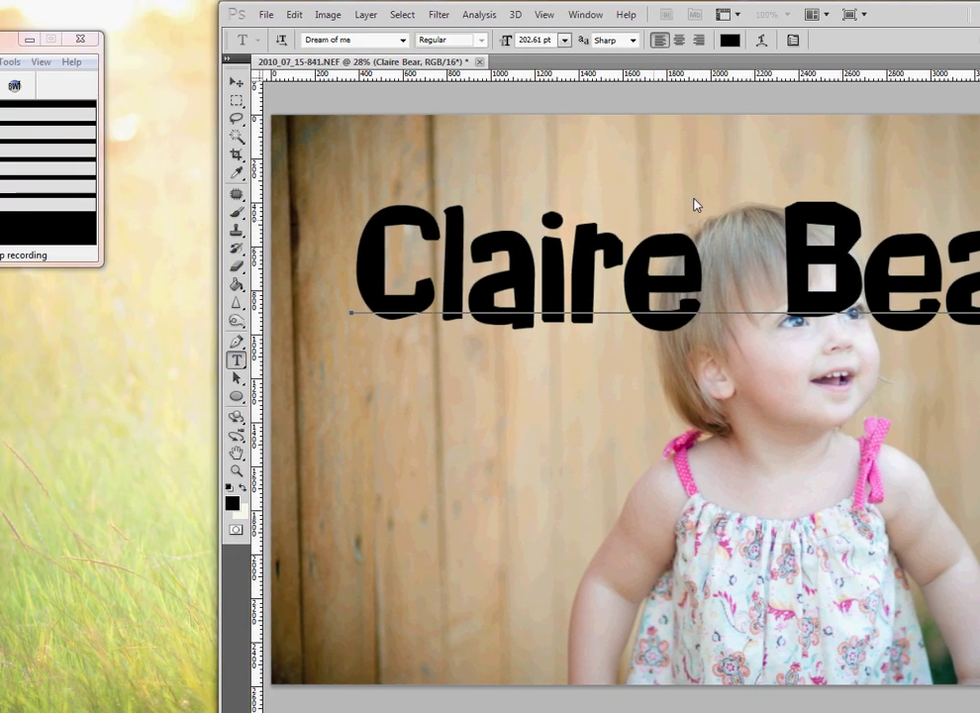
{"action": "left_click", "coordinate": [703, 40]}
{"action": "left_click", "coordinate": [718, 210]}
{"action": "left_click", "coordinate": [710, 257]}
{"action": "left_click_drag", "start_coordinate": [727, 281], "coordinate": [659, 280]}
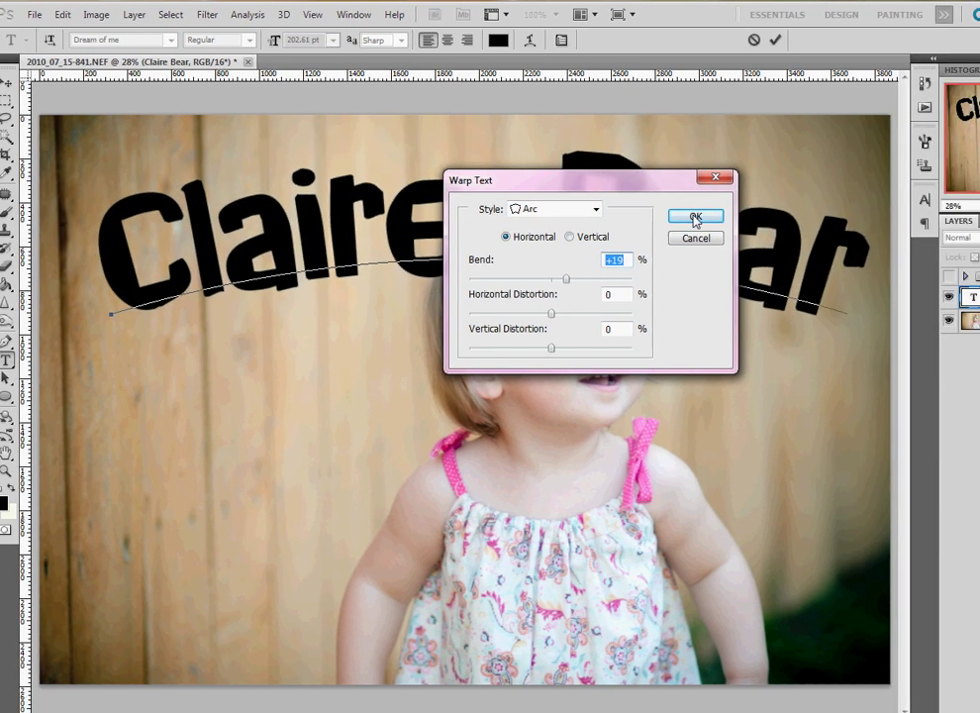
{"action": "left_click", "coordinate": [788, 215]}
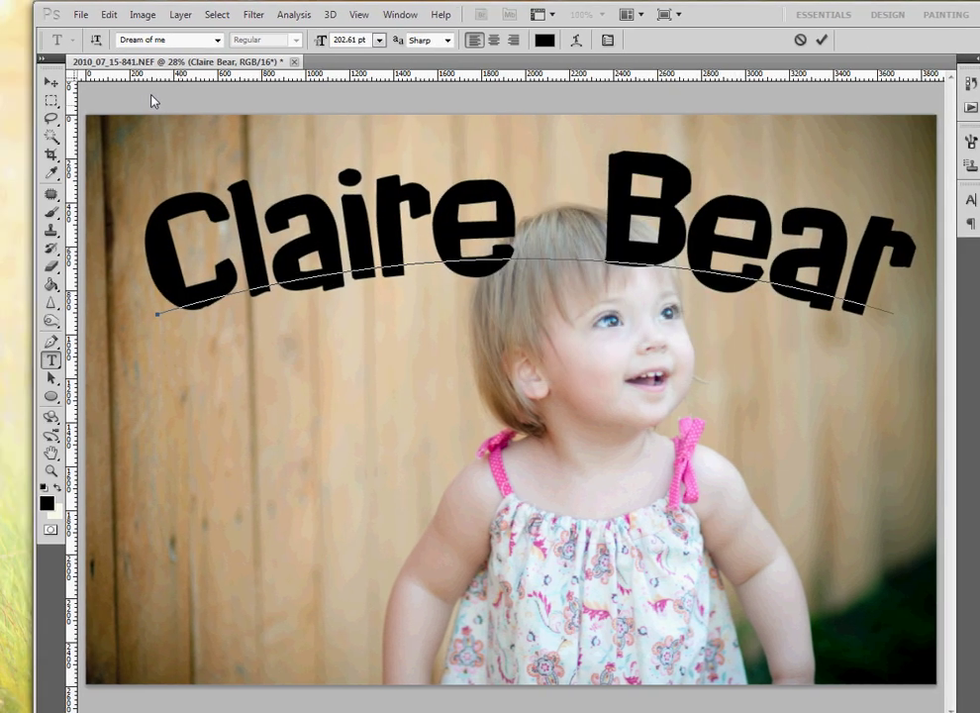
{"action": "left_click", "coordinate": [50, 81]}
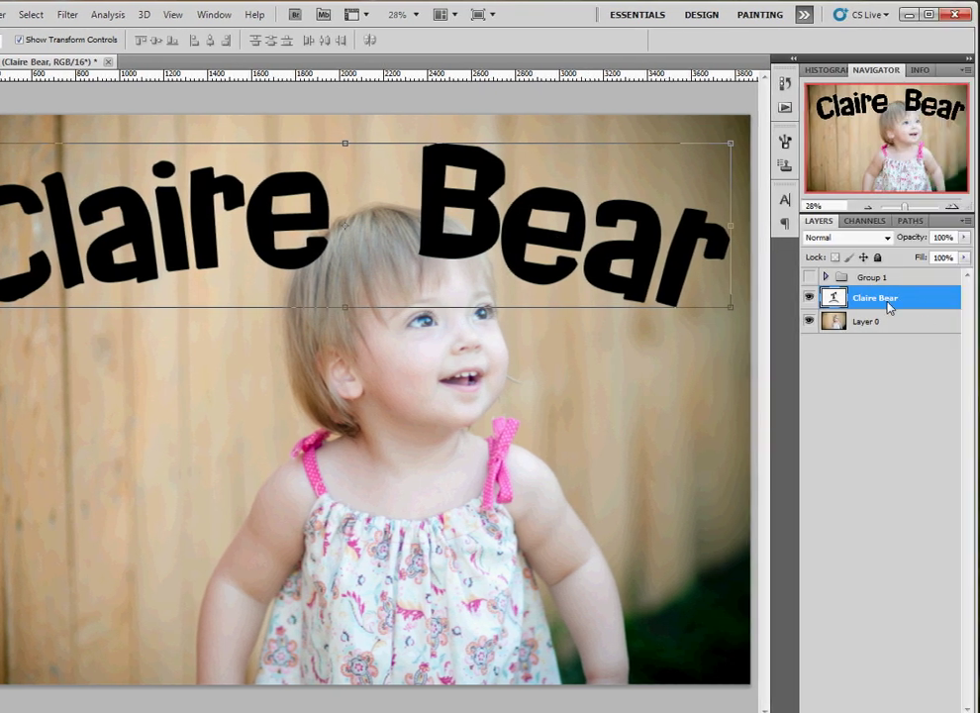
Step: Add a Color Overlay effect to the title layer in a pink matching the child's dress straps
{"action": "double_click", "coordinate": [929, 303]}
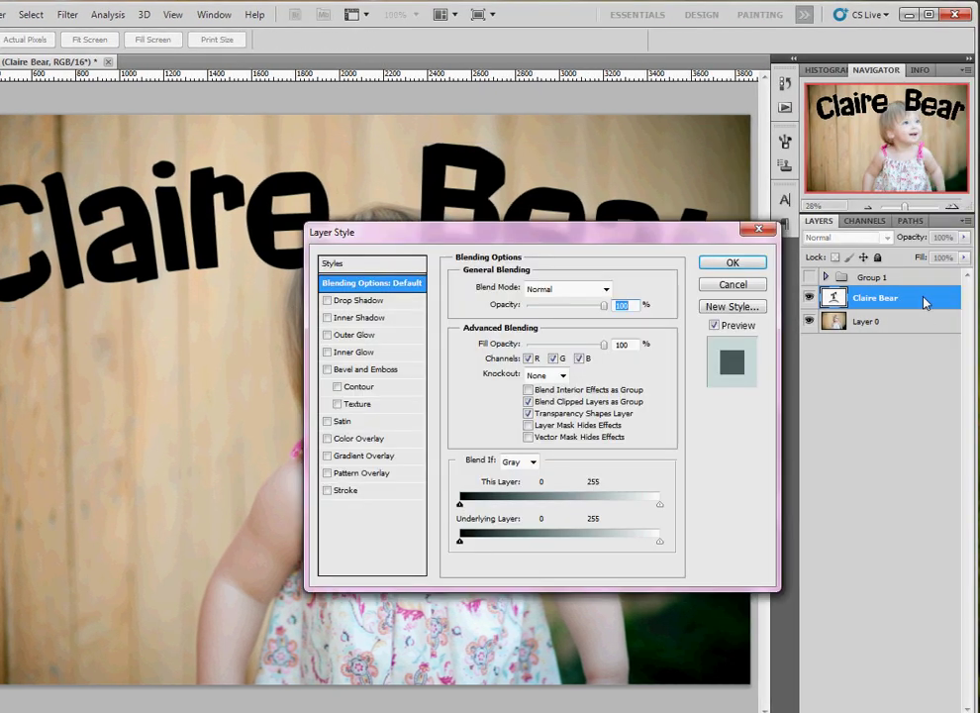
{"action": "left_click", "coordinate": [394, 441]}
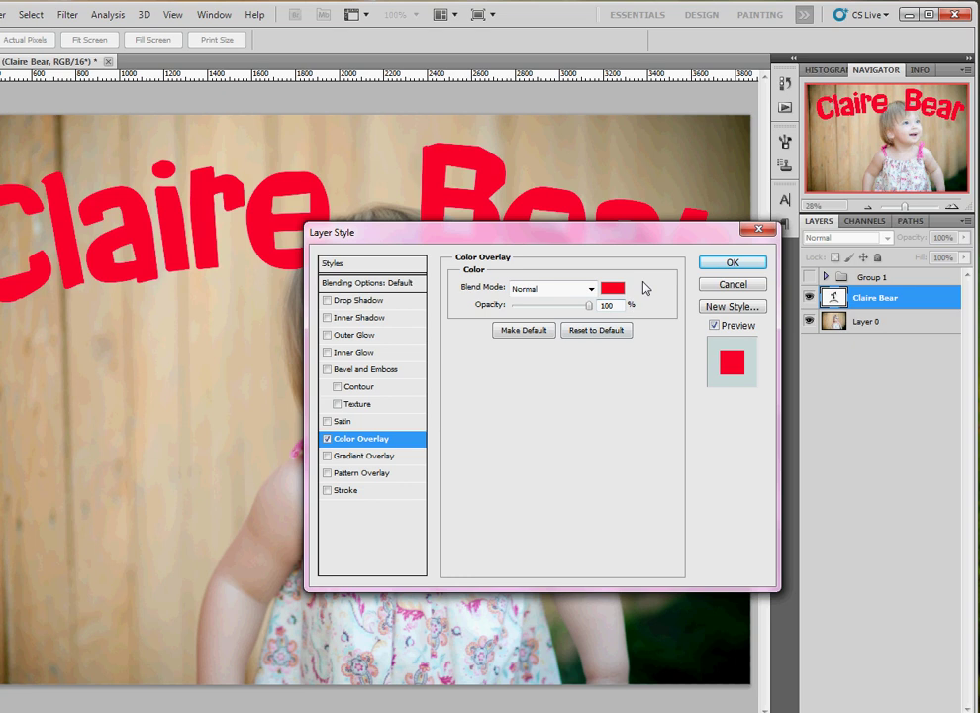
{"action": "left_click", "coordinate": [614, 290]}
{"action": "mouse_move", "coordinate": [366, 366]}
{"action": "left_mouse_down"}
{"action": "mouse_move", "coordinate": [390, 366]}
{"action": "mouse_move", "coordinate": [383, 361]}
{"action": "left_mouse_up"}
{"action": "left_click", "coordinate": [663, 332]}
Step: Try a Bevel and Emboss effect on the title with depth 1% and size 0 px
{"action": "left_click", "coordinate": [378, 369]}
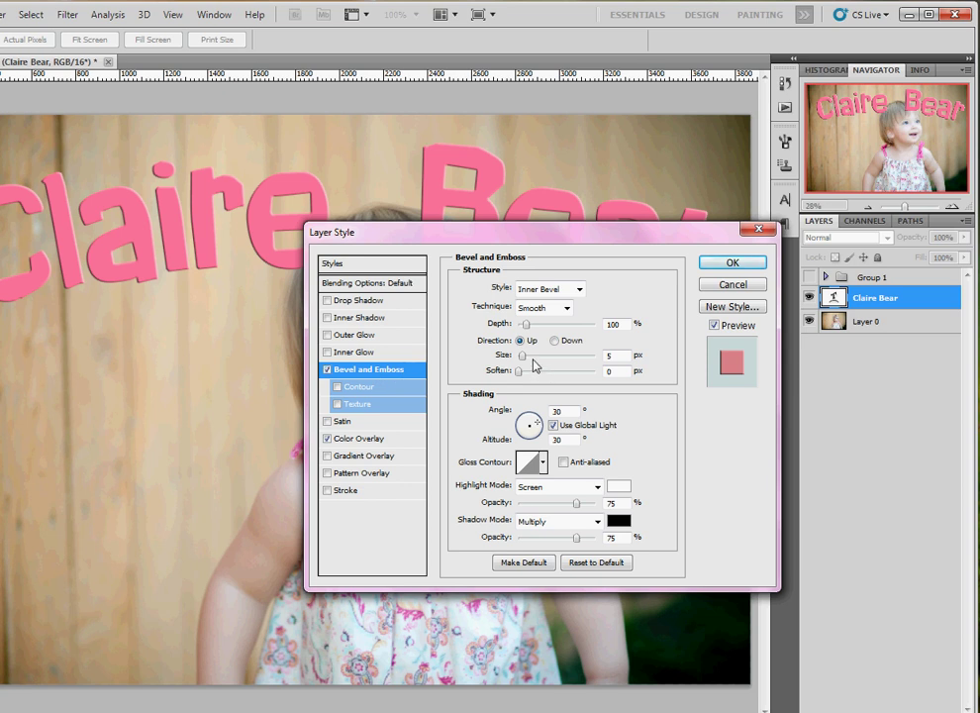
{"action": "left_click_drag", "start_coordinate": [525, 325], "coordinate": [477, 356]}
{"action": "left_click_drag", "start_coordinate": [534, 326], "coordinate": [497, 327]}
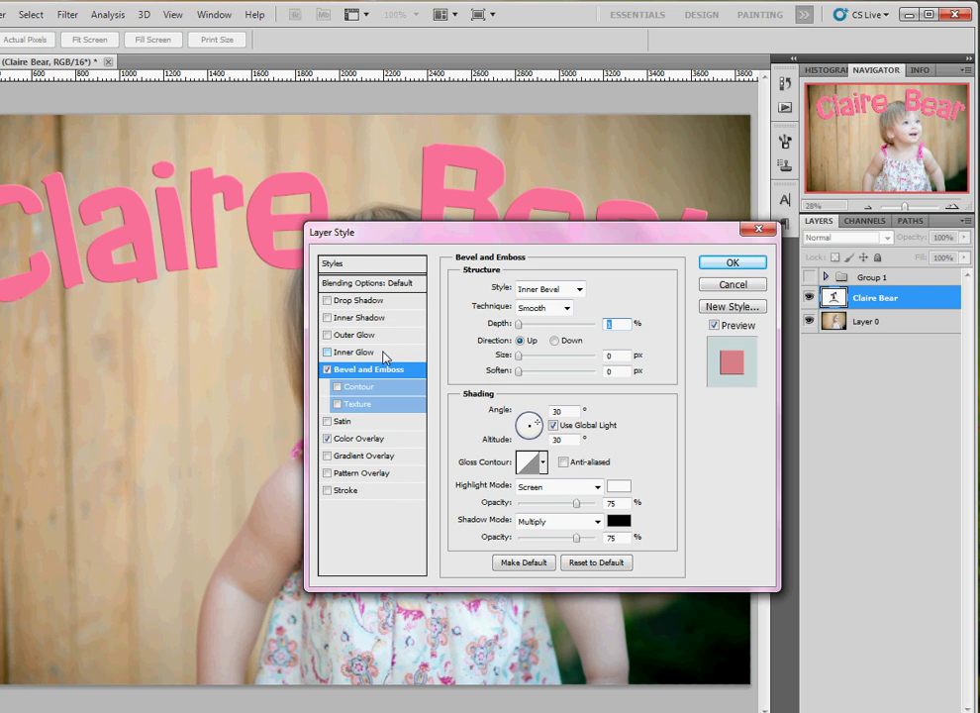
Step: Give the title a black 16 px stroke positioned inside the letters, and disable Bevel and Emboss
{"action": "left_click", "coordinate": [346, 493]}
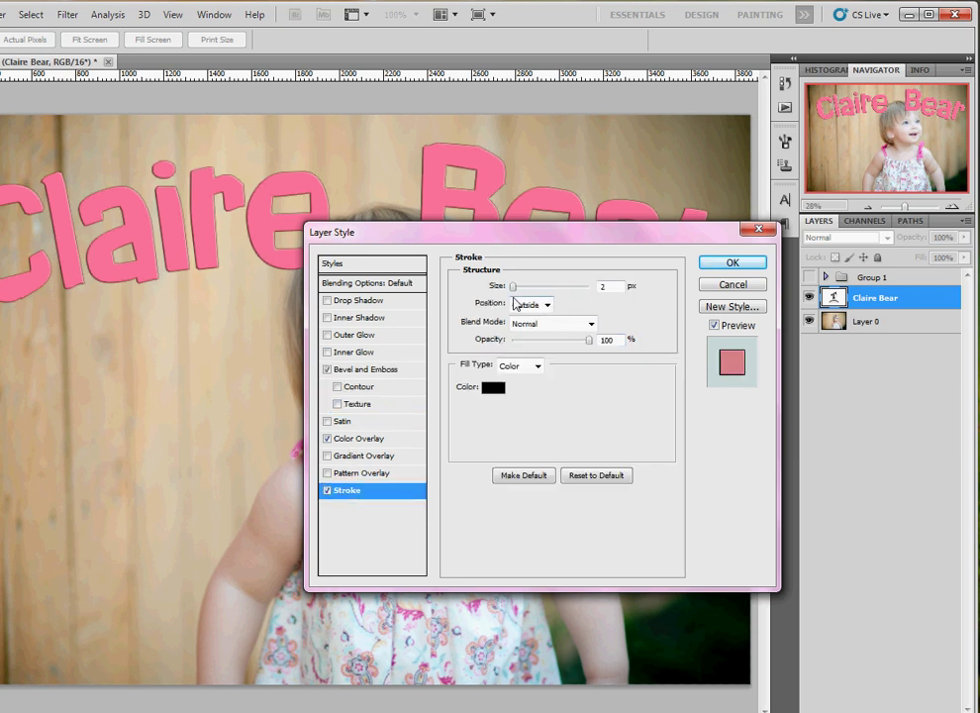
{"action": "left_click_drag", "start_coordinate": [513, 286], "coordinate": [524, 295]}
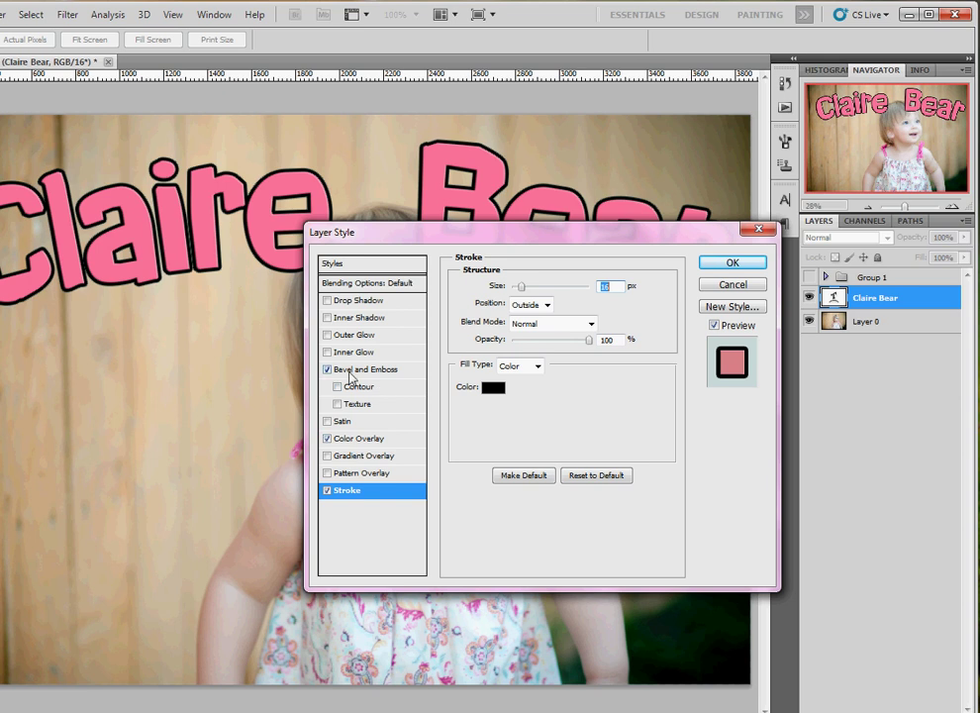
{"action": "left_click", "coordinate": [329, 369]}
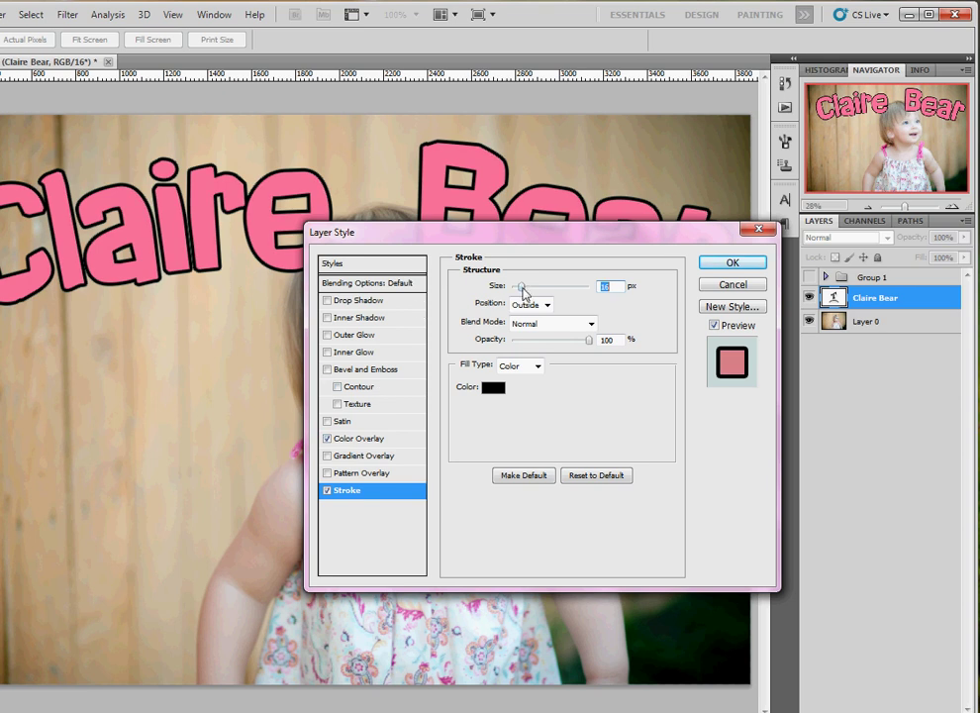
{"action": "left_click_drag", "start_coordinate": [521, 287], "coordinate": [520, 289]}
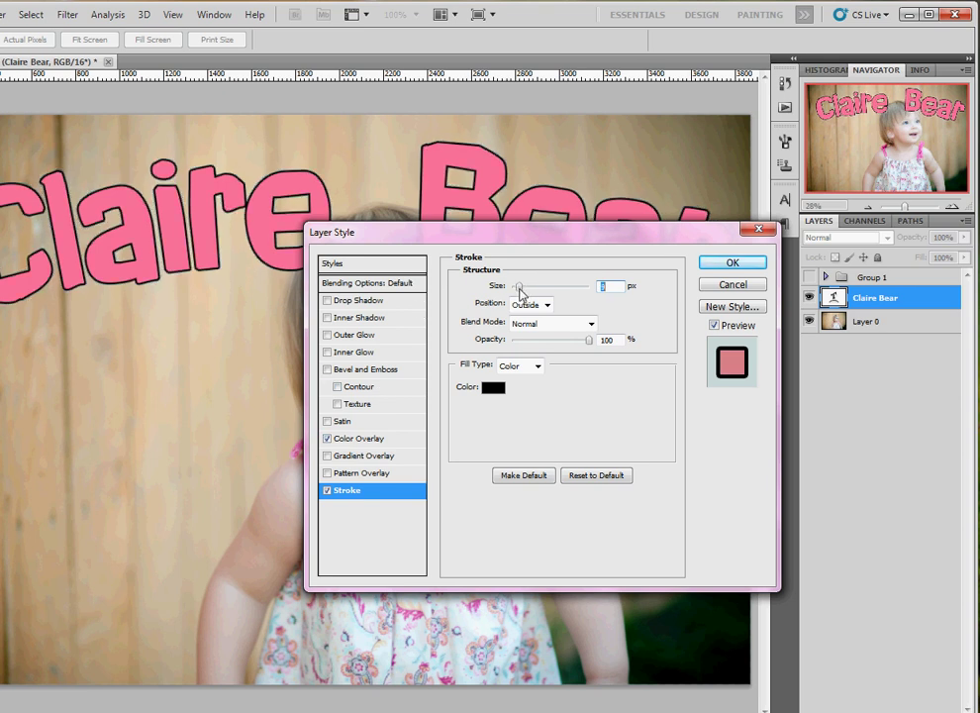
{"action": "left_click", "coordinate": [533, 304]}
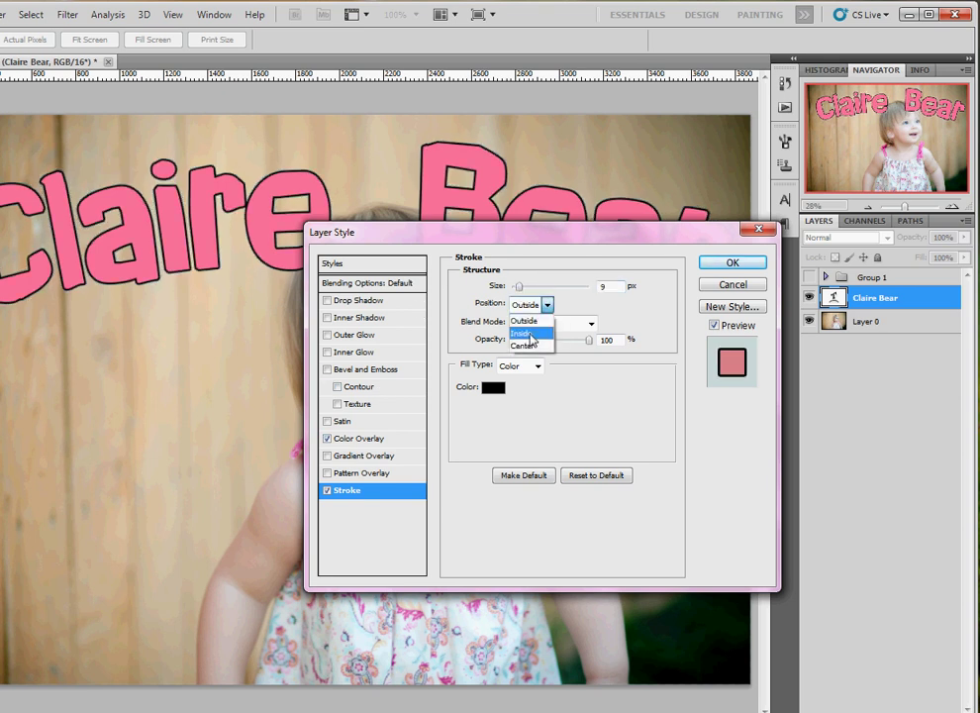
{"action": "left_click", "coordinate": [532, 334]}
{"action": "left_click_drag", "start_coordinate": [518, 287], "coordinate": [525, 294]}
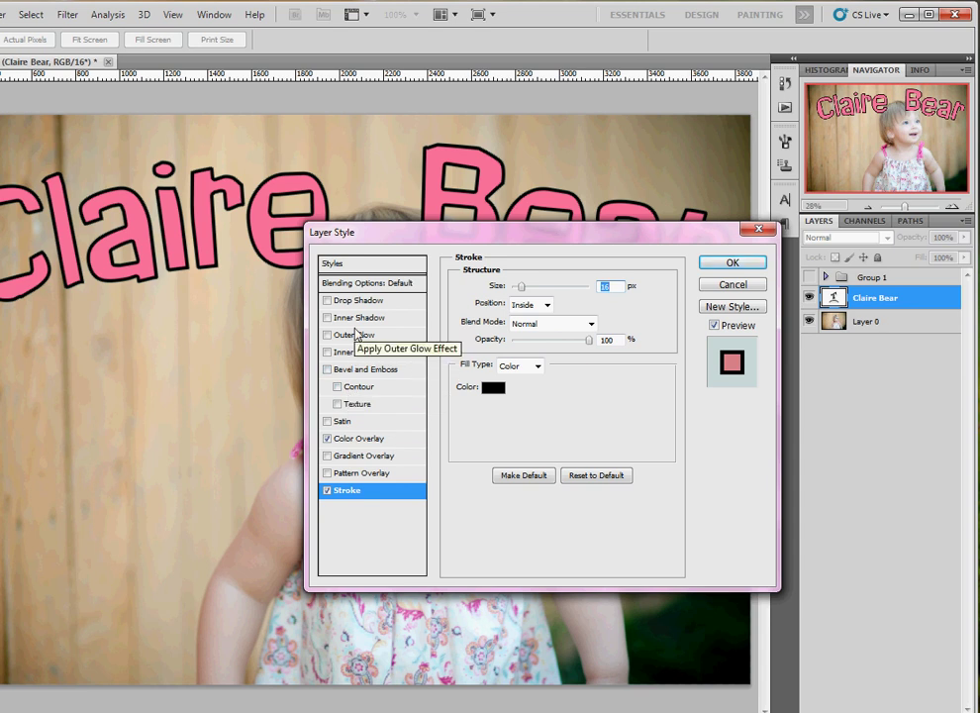
Step: Add a black drop shadow to the title, increase its size for a wide soft edge, and apply the layer style
{"action": "left_click", "coordinate": [352, 300]}
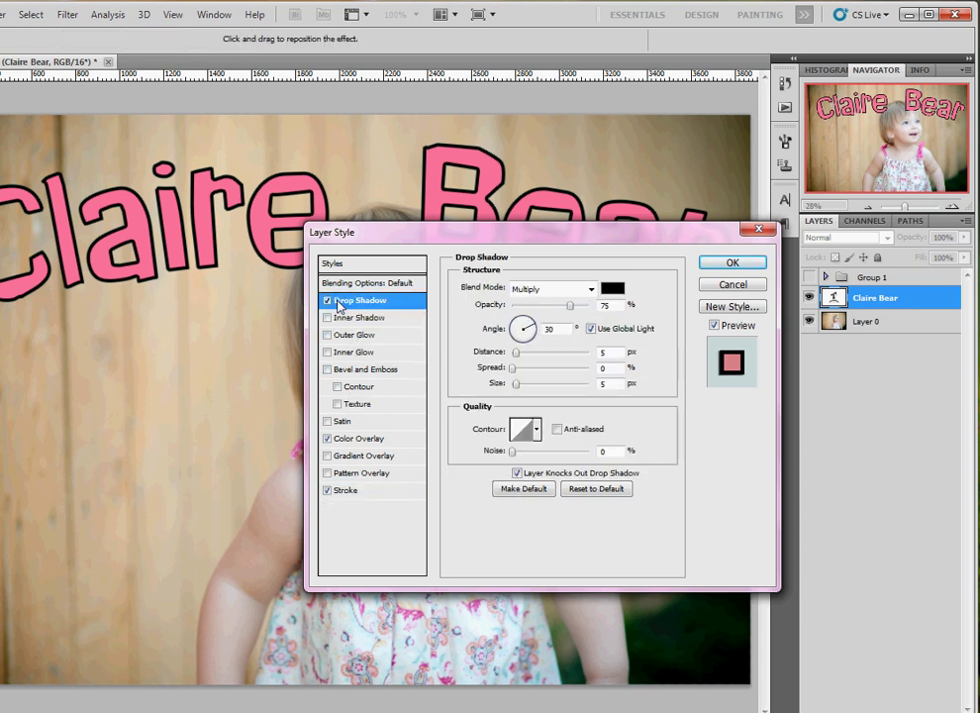
{"action": "left_click_drag", "start_coordinate": [516, 383], "coordinate": [550, 387]}
{"action": "left_click", "coordinate": [716, 264]}
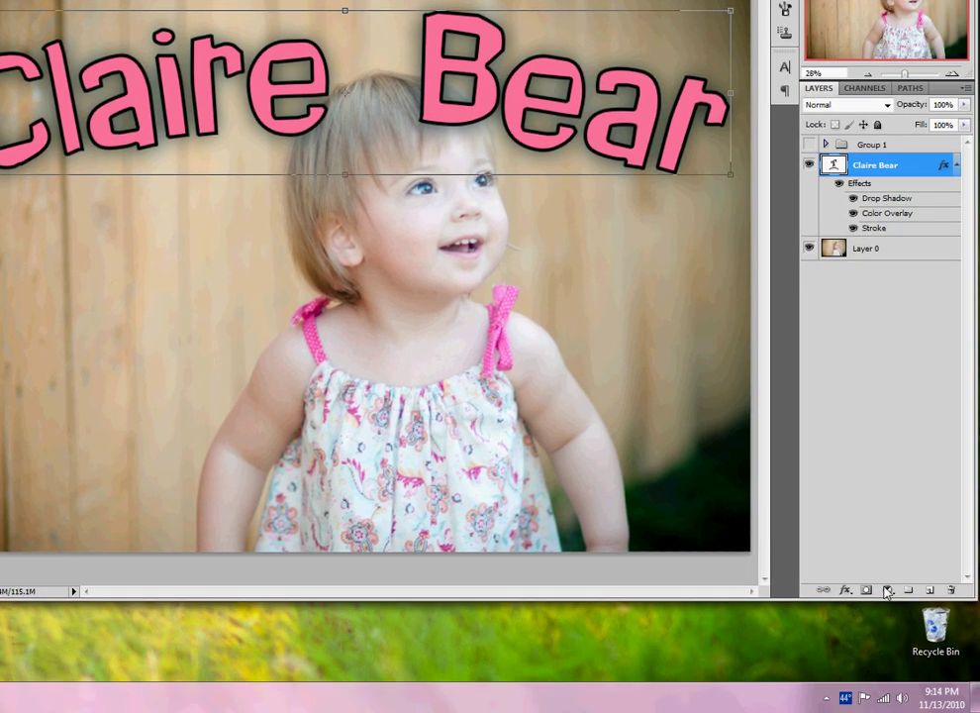
Step: Add a layer mask to the title text layer
{"action": "left_click", "coordinate": [867, 591]}
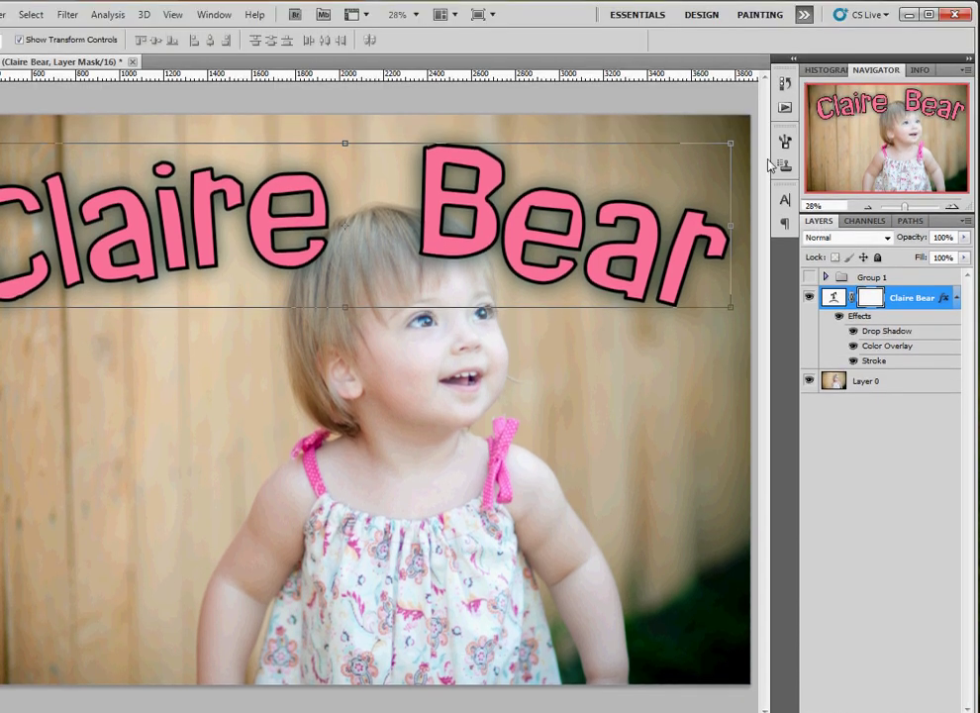
{"action": "left_click", "coordinate": [212, 13]}
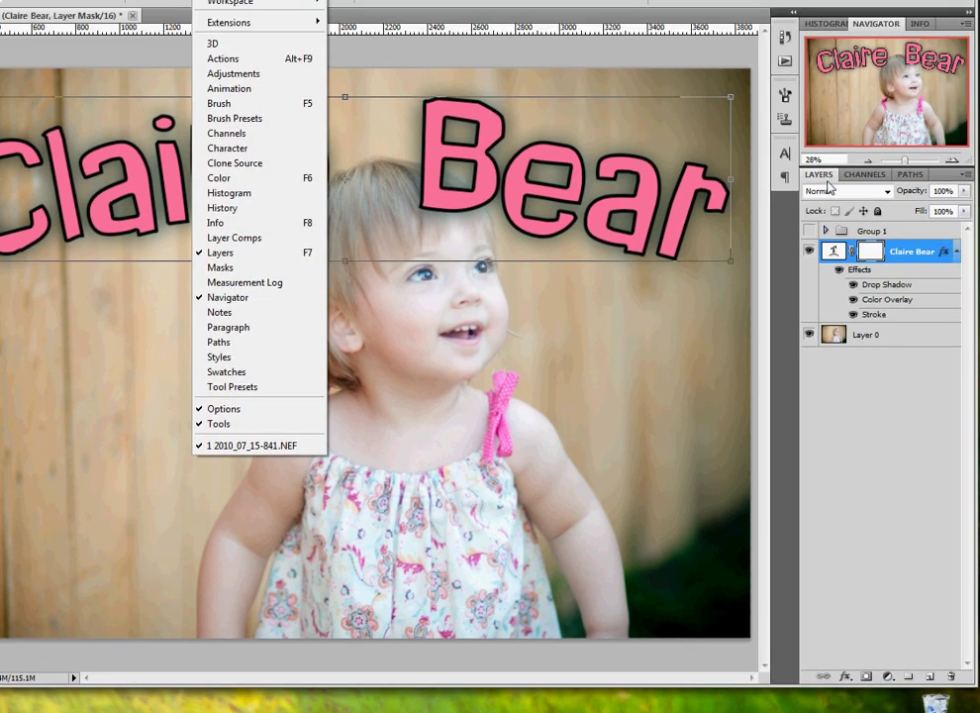
{"action": "left_click", "coordinate": [866, 223]}
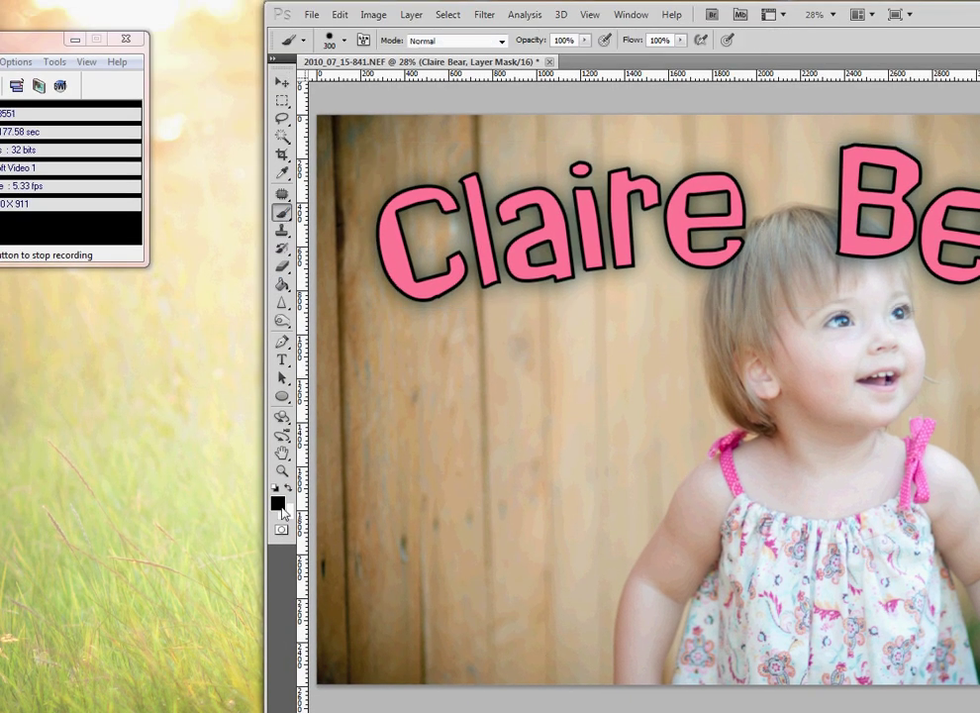
Step: Try masking the lettering over the child's head with a 175 px black brush, and undo the strokes
{"action": "key", "text": "["}
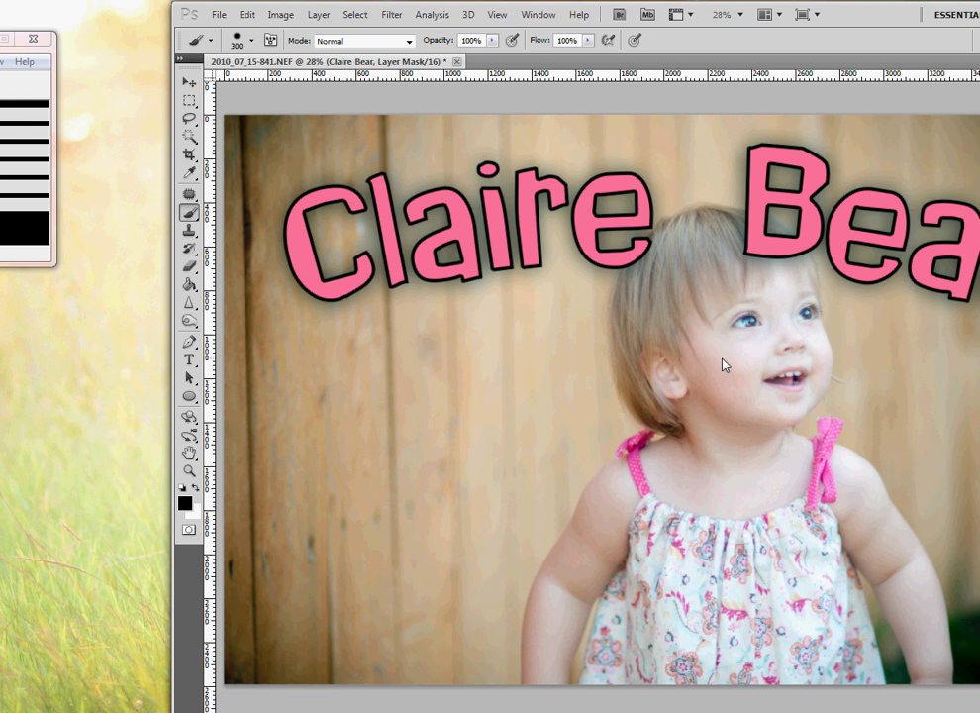
{"action": "key", "text": "bracketleft"}
{"action": "key", "text": "bracketleft"}
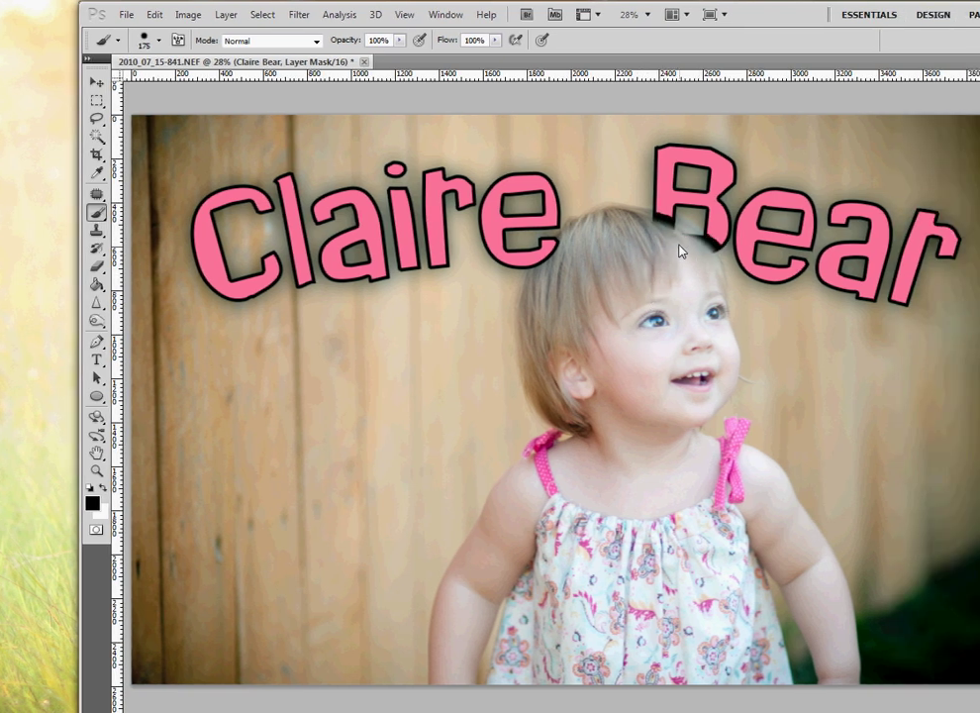
{"action": "mouse_move", "coordinate": [679, 244]}
{"action": "left_mouse_down"}
{"action": "mouse_move", "coordinate": [703, 266]}
{"action": "mouse_move", "coordinate": [659, 238]}
{"action": "left_mouse_up"}
{"action": "left_click_drag", "start_coordinate": [614, 267], "coordinate": [548, 295]}
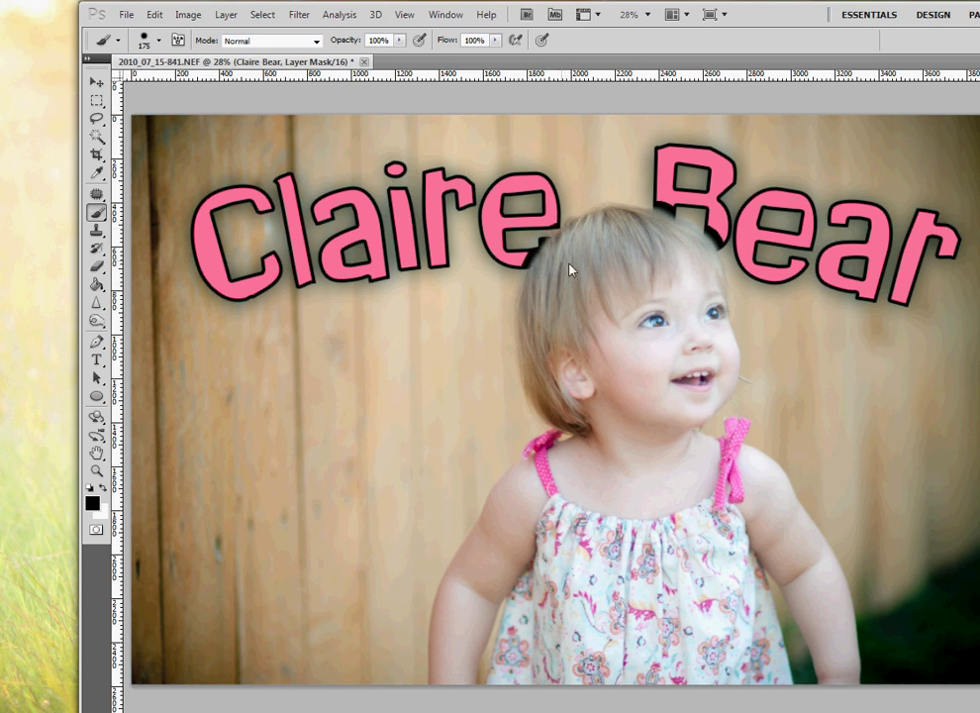
{"action": "key", "text": "ctrl+alt+z"}
{"action": "key", "text": "ctrl+alt+z"}
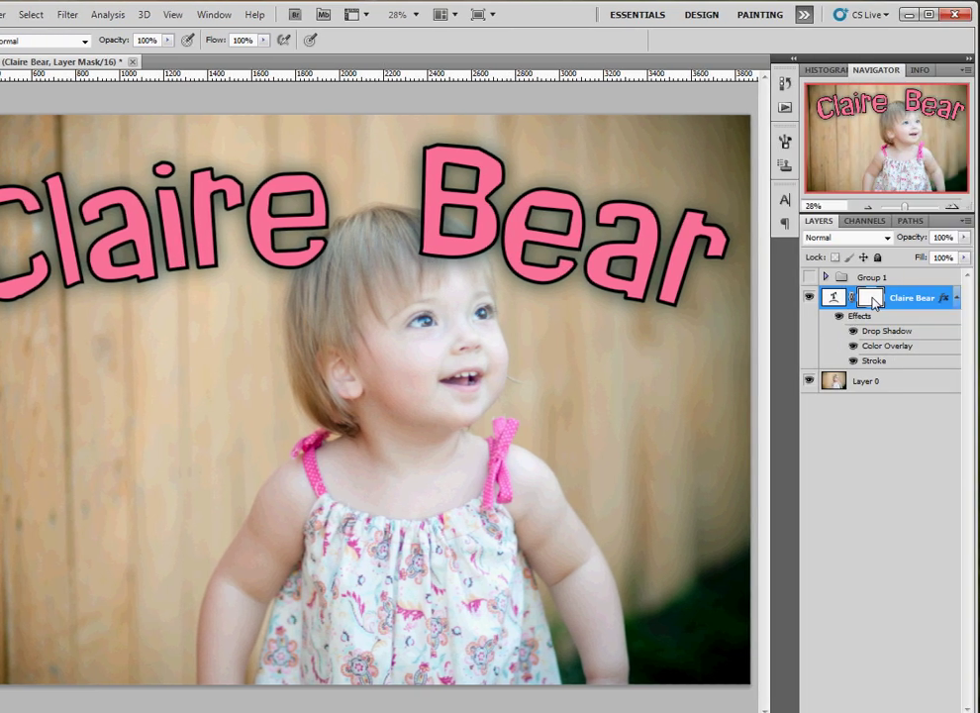
Step: Delete the title's layer mask and convert the text layer to a Smart Object
{"action": "right_click", "coordinate": [963, 296]}
{"action": "left_click", "coordinate": [873, 329]}
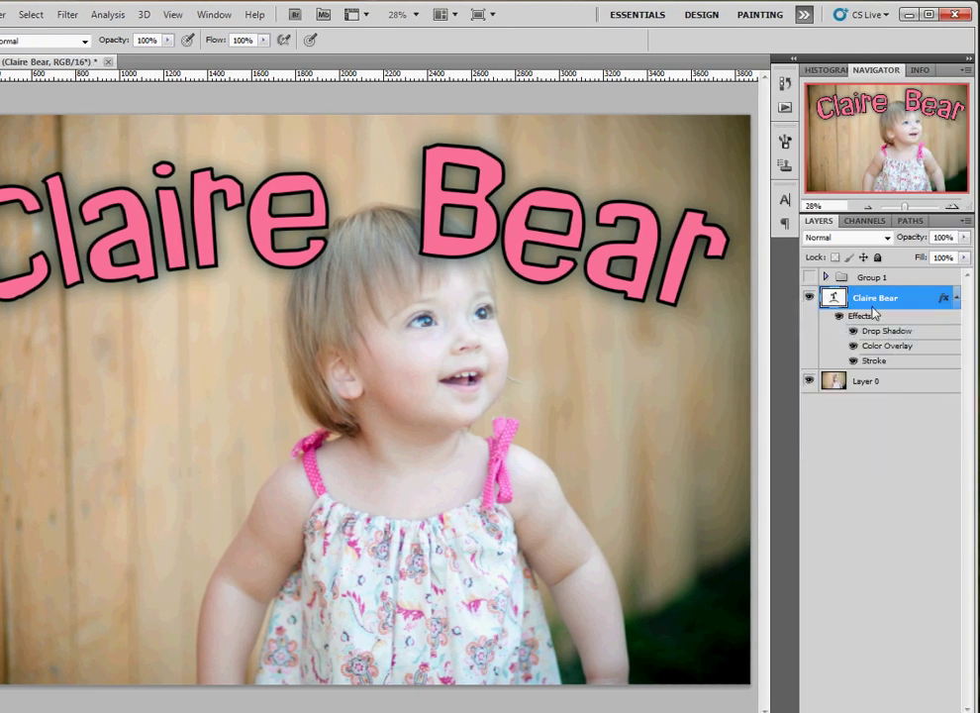
{"action": "right_click", "coordinate": [906, 299]}
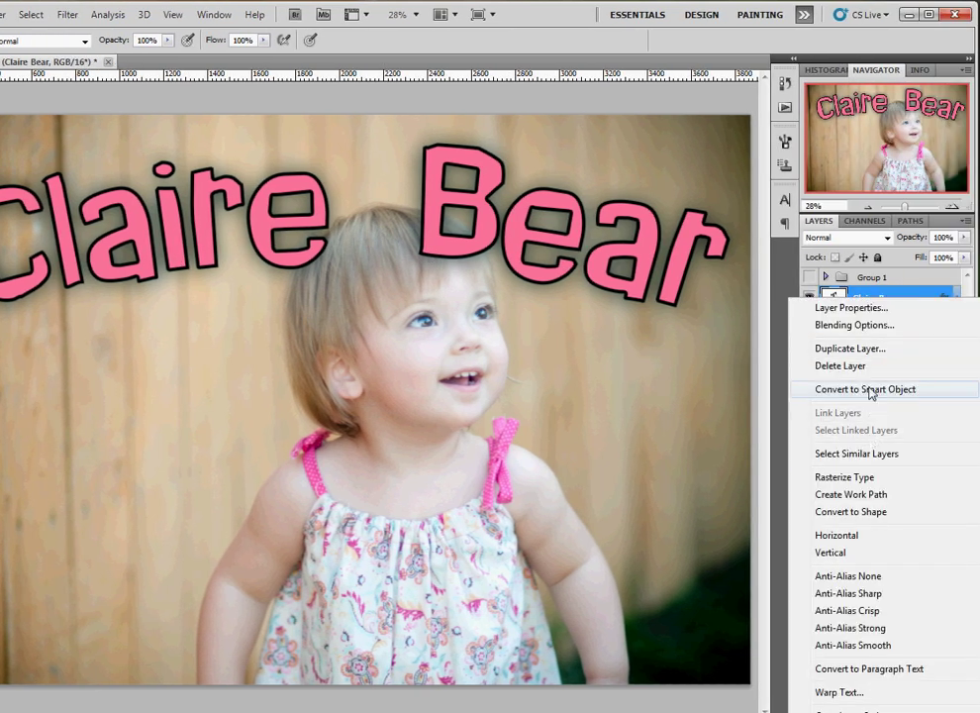
{"action": "left_click", "coordinate": [871, 390]}
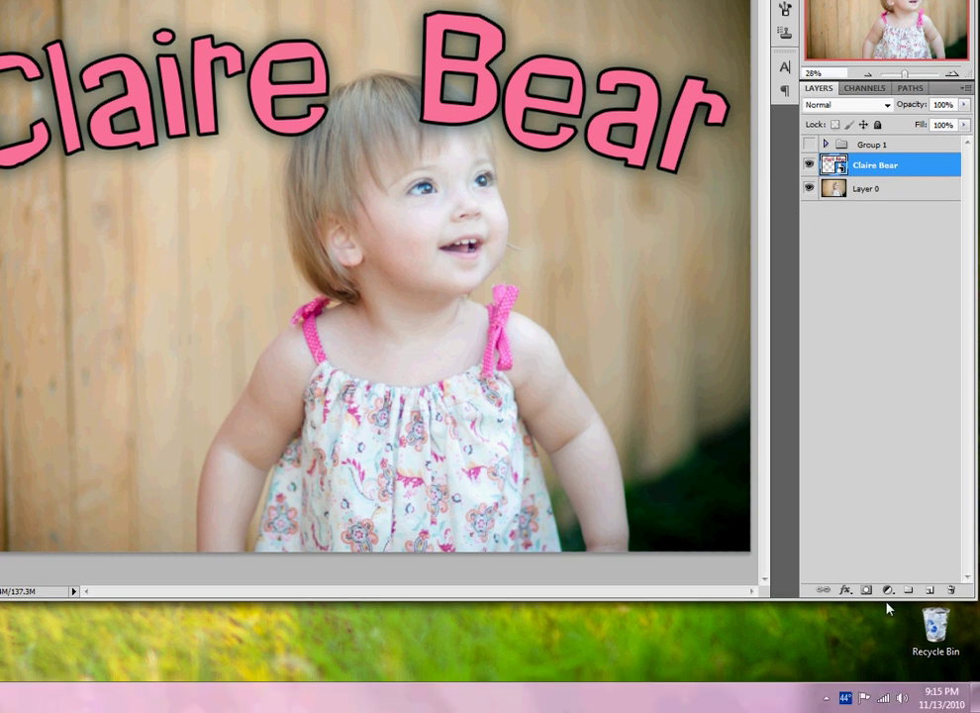
Step: Add a layer mask to the title Smart Object and paint black over the lower part of the B covering the hair
{"action": "left_click", "coordinate": [867, 630]}
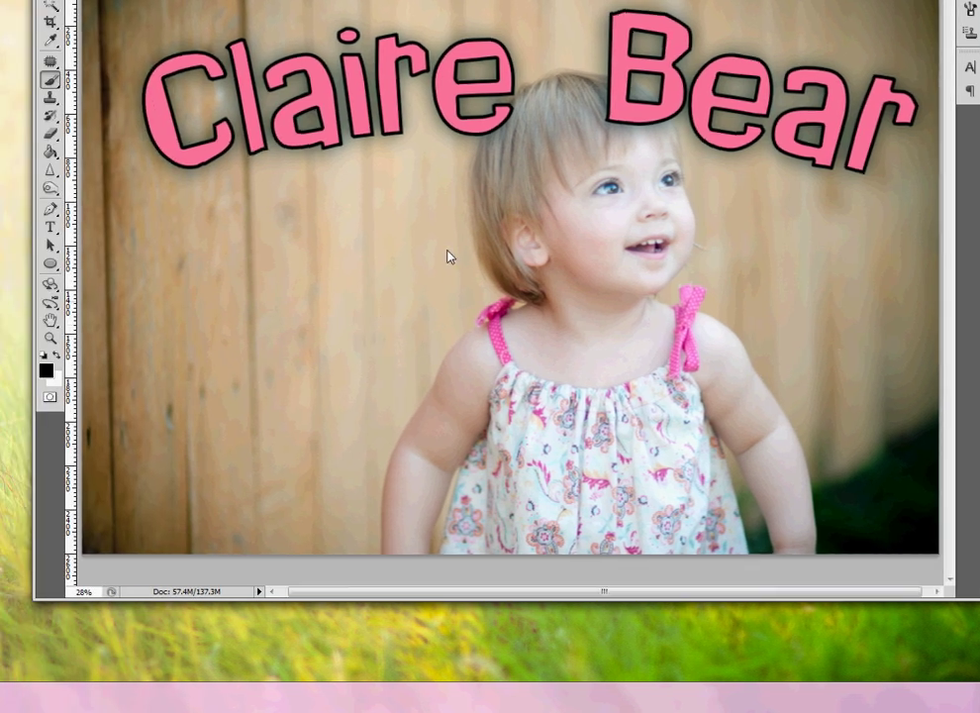
{"action": "key", "text": "ctrl+plus"}
{"action": "key", "text": "ctrl+plus"}
{"action": "key", "text": "ctrl+plus"}
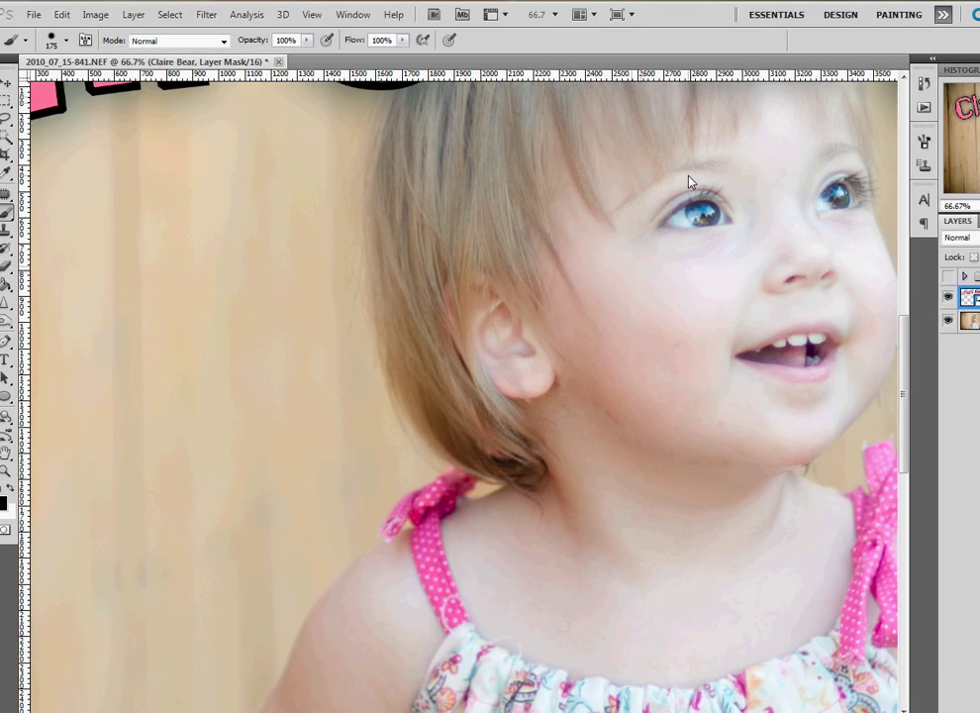
{"action": "key", "text": "ctrl+plus"}
{"action": "left_click_drag", "start_coordinate": [659, 234], "coordinate": [505, 553]}
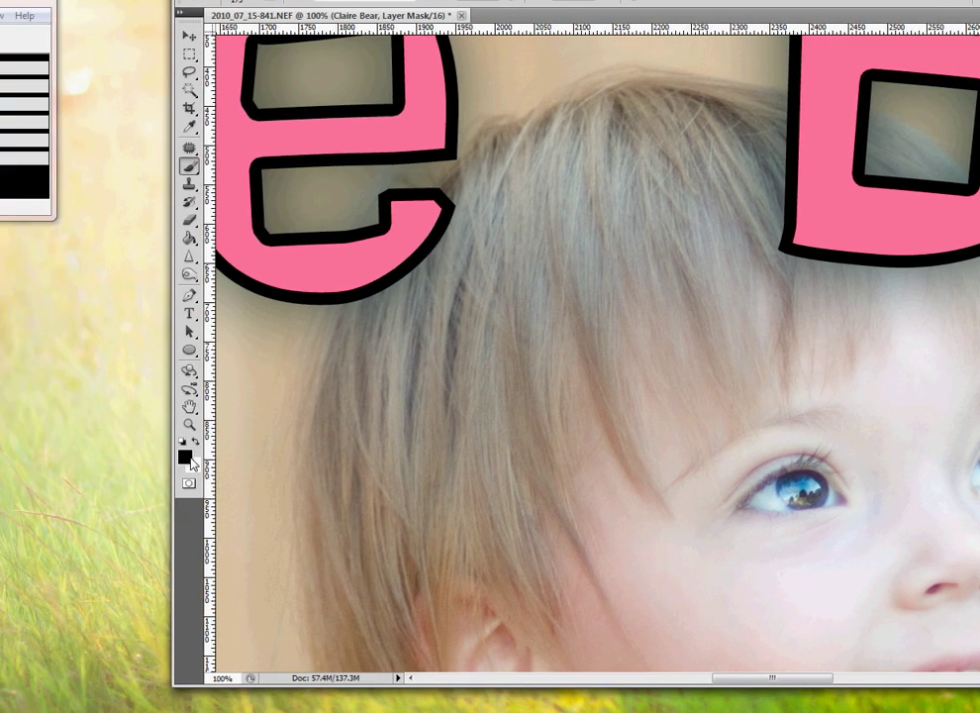
{"action": "left_click", "coordinate": [92, 457]}
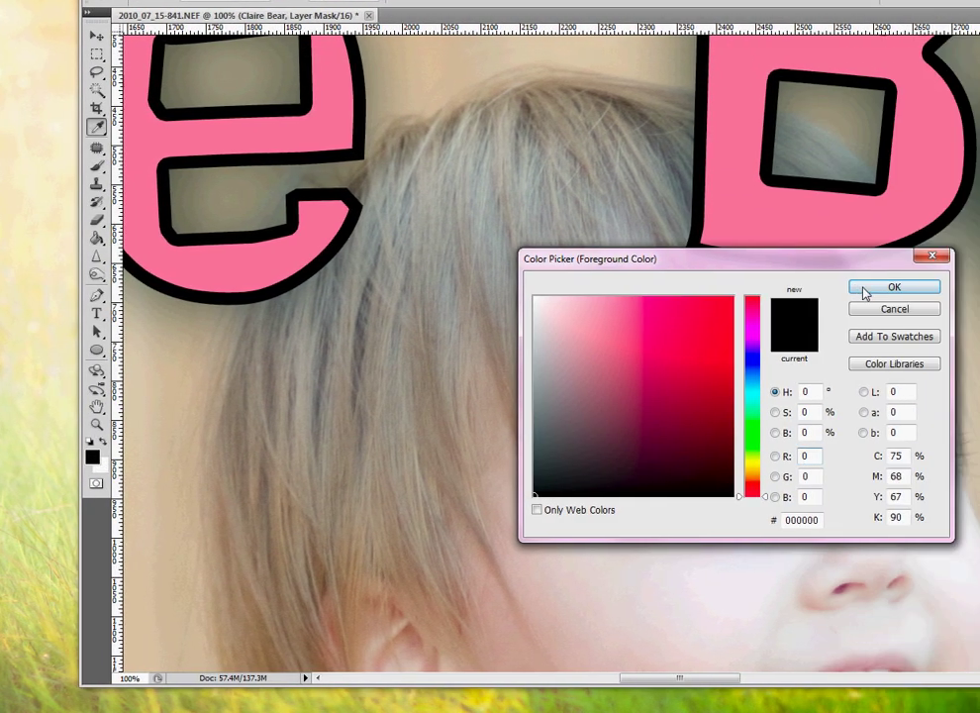
{"action": "left_click", "coordinate": [864, 293]}
{"action": "left_click_drag", "start_coordinate": [837, 280], "coordinate": [776, 237]}
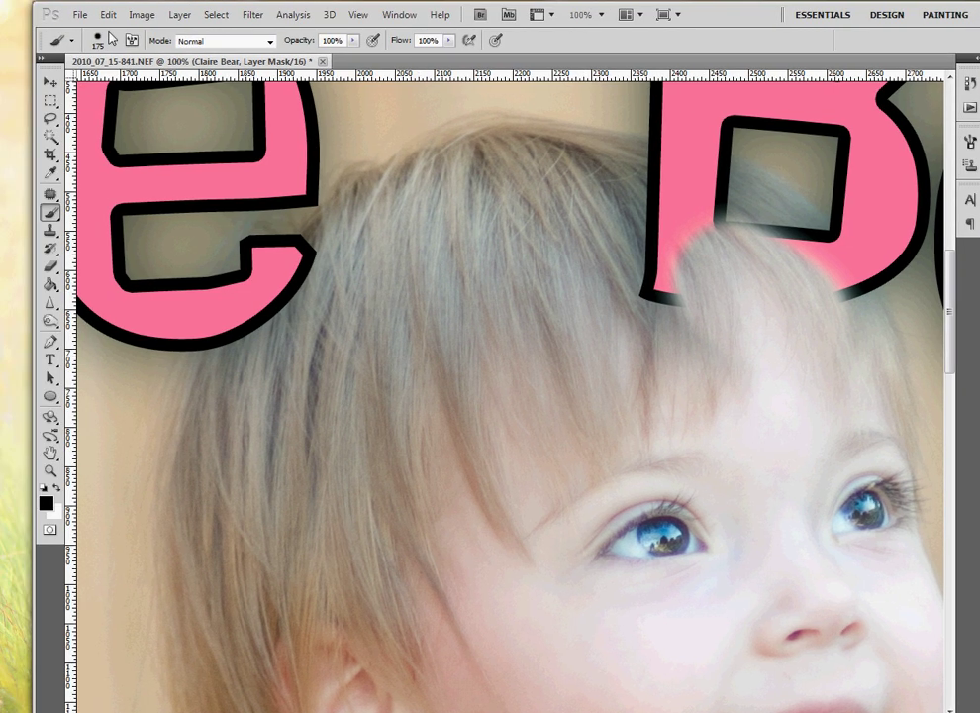
Step: Continue painting black on the title's mask with the 175 px brush along the top of the child's head
{"action": "left_click", "coordinate": [21, 41]}
{"action": "left_click_drag", "start_coordinate": [84, 116], "coordinate": [105, 118]}
{"action": "left_click_drag", "start_coordinate": [336, 120], "coordinate": [324, 118]}
{"action": "left_click", "coordinate": [850, 19]}
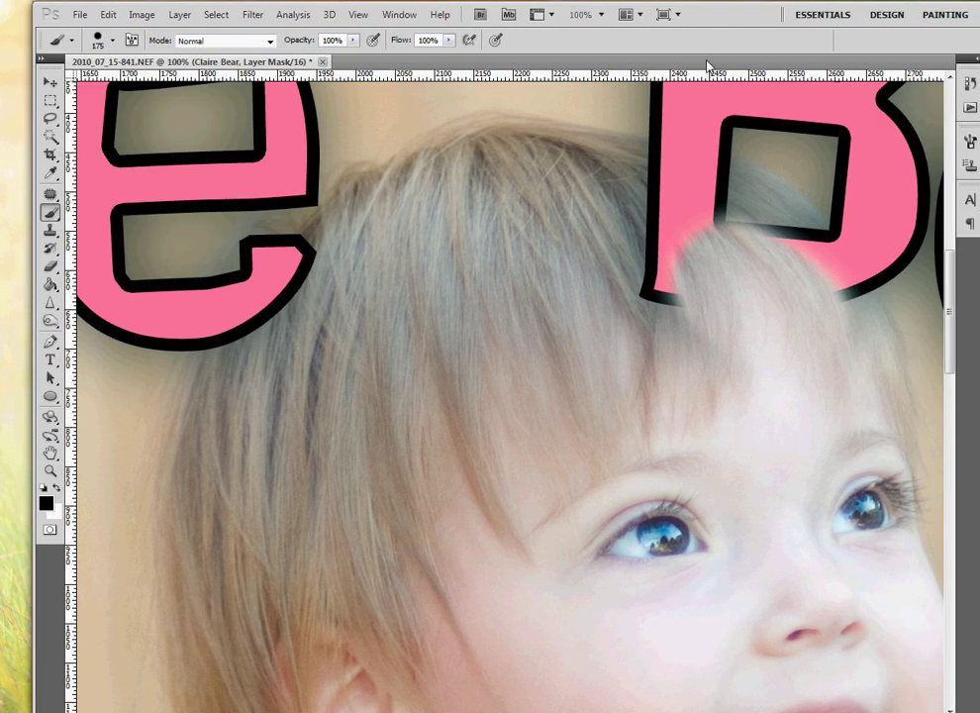
{"action": "mouse_move", "coordinate": [727, 260]}
{"action": "left_mouse_down"}
{"action": "mouse_move", "coordinate": [677, 271]}
{"action": "mouse_move", "coordinate": [702, 295]}
{"action": "mouse_move", "coordinate": [683, 270]}
{"action": "mouse_move", "coordinate": [753, 306]}
{"action": "mouse_move", "coordinate": [747, 282]}
{"action": "mouse_move", "coordinate": [700, 291]}
{"action": "mouse_move", "coordinate": [740, 352]}
{"action": "left_mouse_up"}
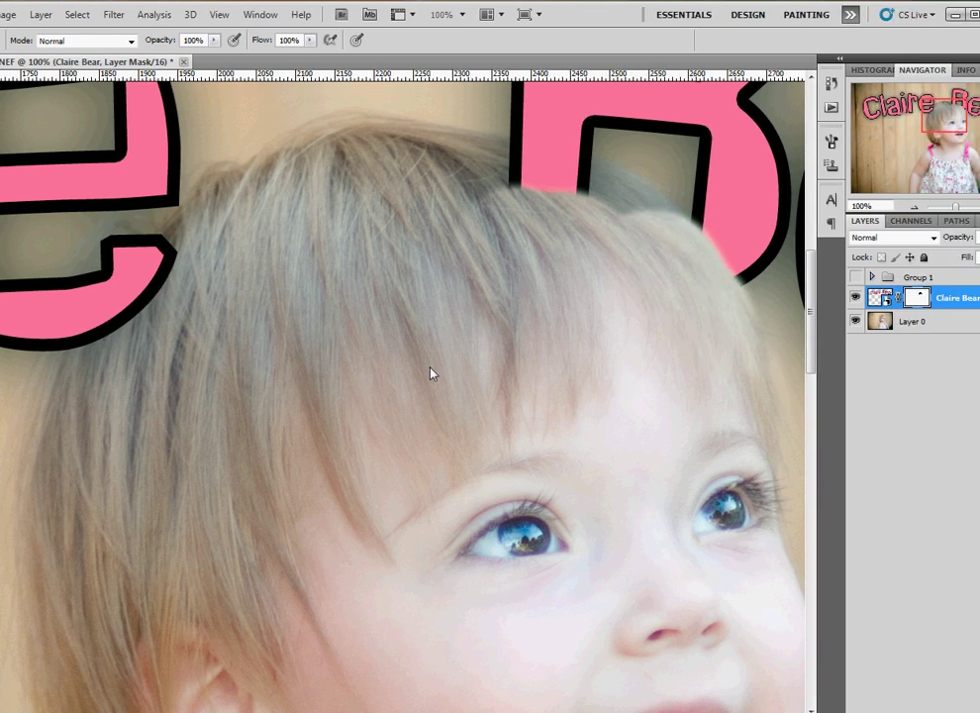
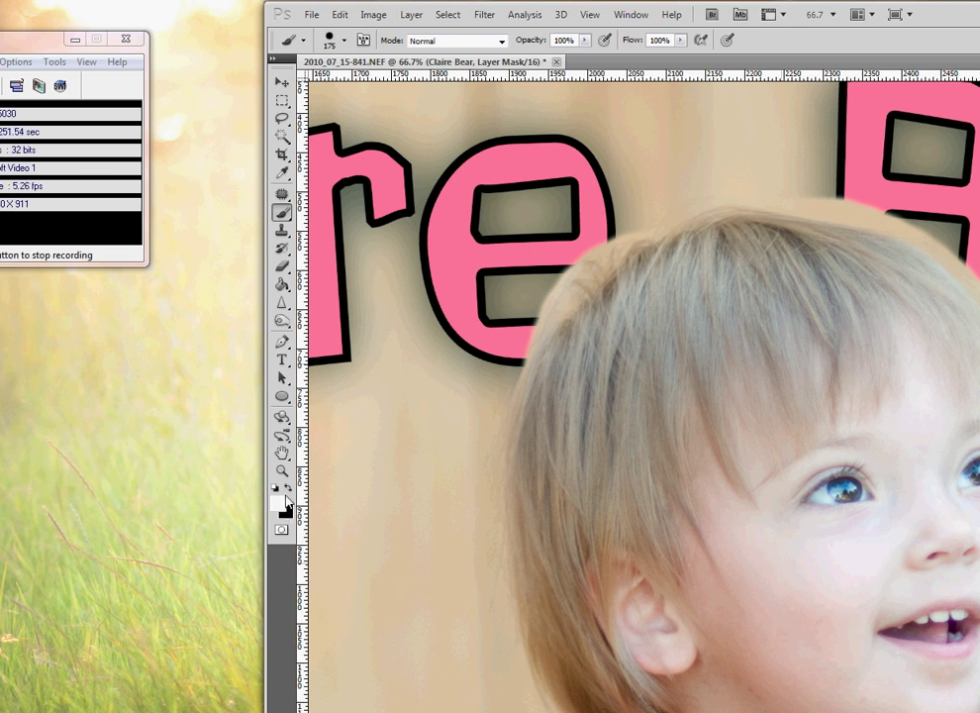
Step: Paint white on the mask to restore the part of the e erased beyond the edge of the hair
{"action": "left_click", "coordinate": [286, 489]}
{"action": "mouse_move", "coordinate": [550, 225]}
{"action": "left_mouse_down"}
{"action": "mouse_move", "coordinate": [504, 310]}
{"action": "mouse_move", "coordinate": [530, 289]}
{"action": "mouse_move", "coordinate": [495, 327]}
{"action": "mouse_move", "coordinate": [485, 367]}
{"action": "mouse_move", "coordinate": [522, 295]}
{"action": "mouse_move", "coordinate": [615, 219]}
{"action": "left_mouse_up"}
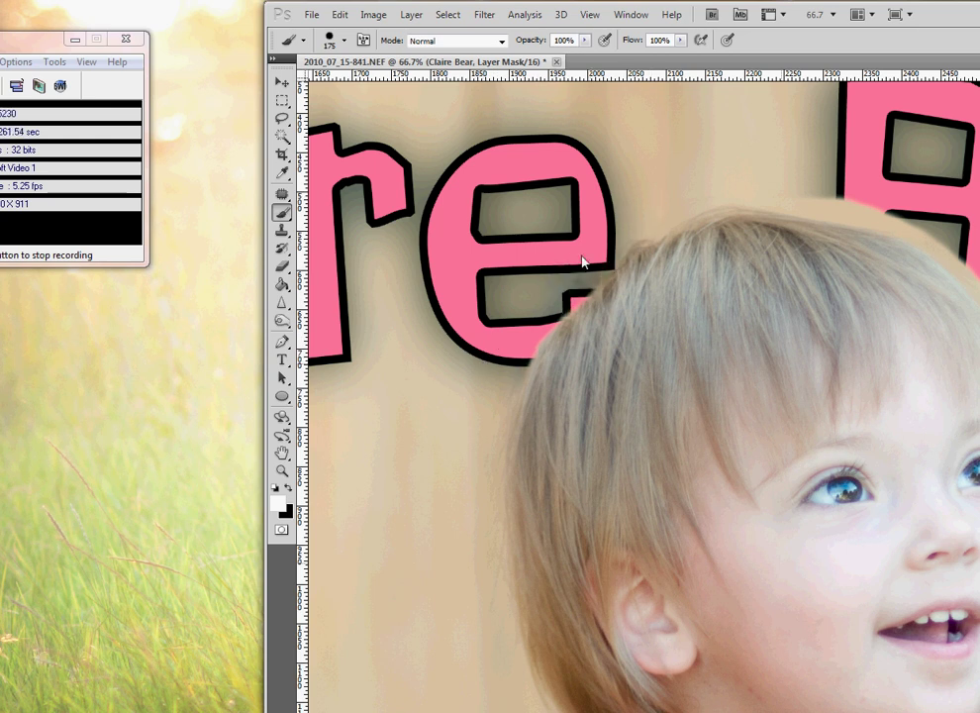
{"action": "key", "text": "x"}
{"action": "key", "text": "x"}
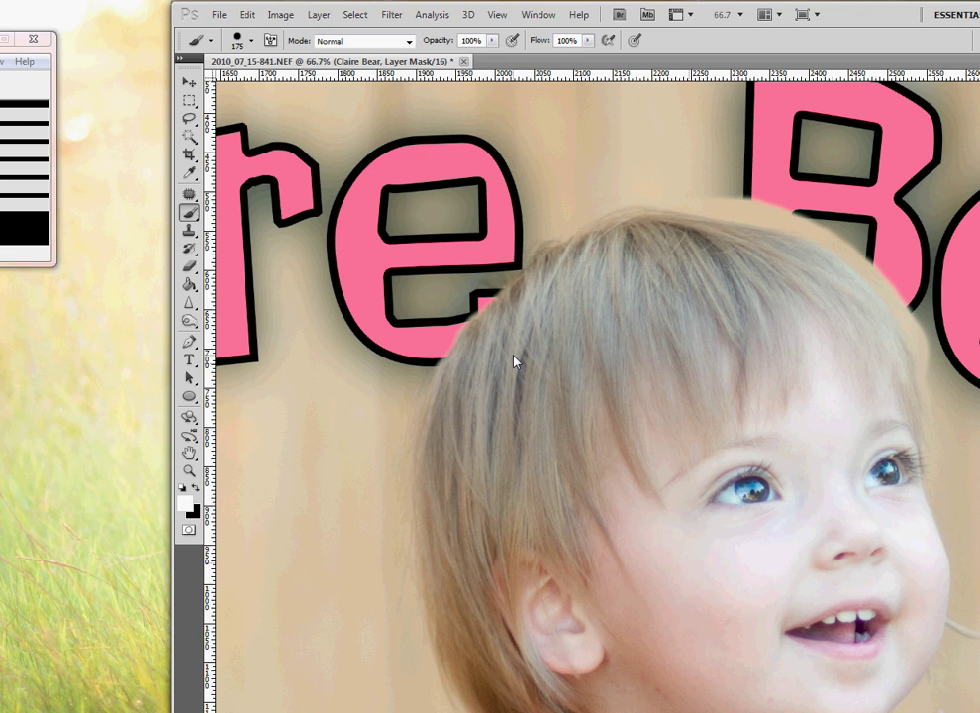
Step: Reduce the brush to 70 px and paint white on the mask to restore the B and its shadow up to the hairline
{"action": "key", "text": "bracketleft"}
{"action": "key", "text": "bracketleft"}
{"action": "key", "text": "bracketleft"}
{"action": "key", "text": "bracketleft"}
{"action": "key", "text": "bracketleft"}
{"action": "key", "text": "bracketleft"}
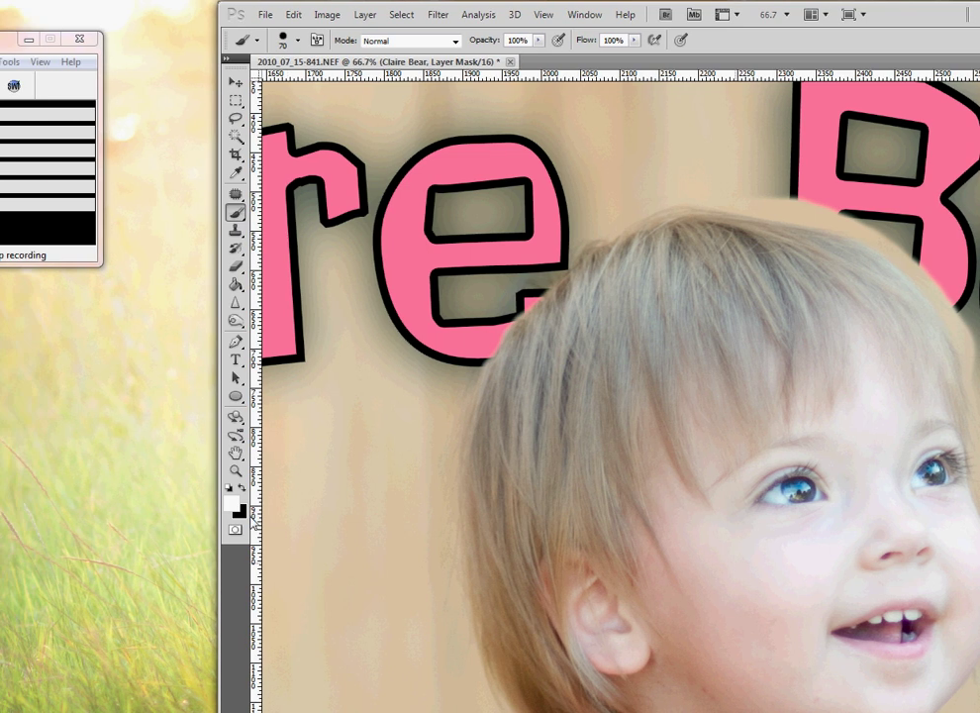
{"action": "left_click", "coordinate": [195, 488]}
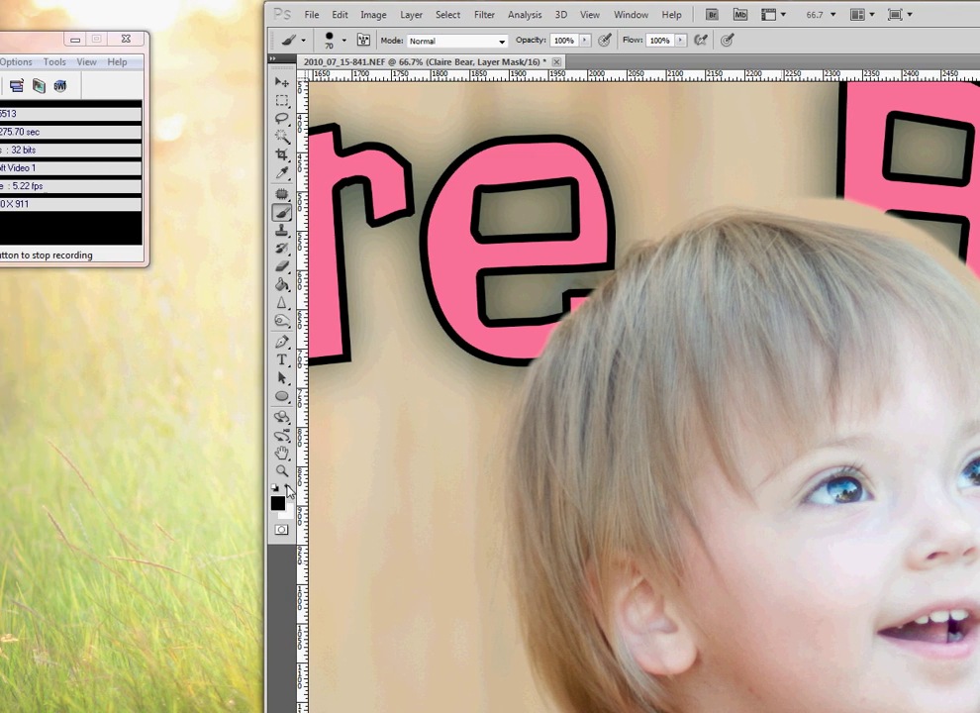
{"action": "left_click", "coordinate": [287, 487]}
{"action": "left_click", "coordinate": [287, 487]}
{"action": "left_click", "coordinate": [287, 487]}
{"action": "key", "text": "x"}
{"action": "key", "text": "x"}
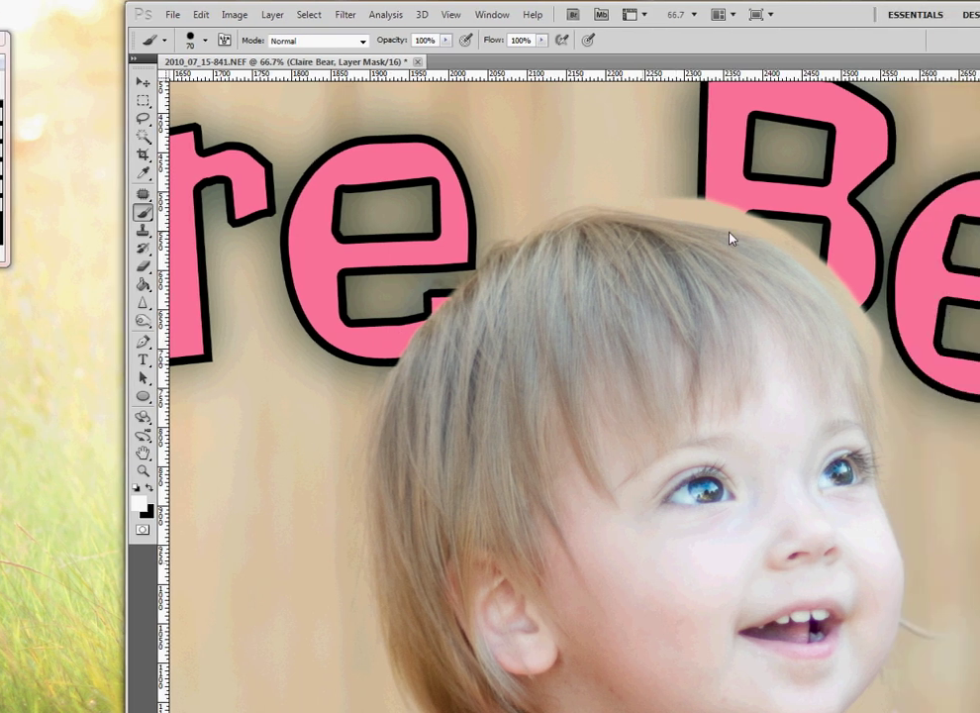
{"action": "left_click_drag", "start_coordinate": [818, 238], "coordinate": [687, 297]}
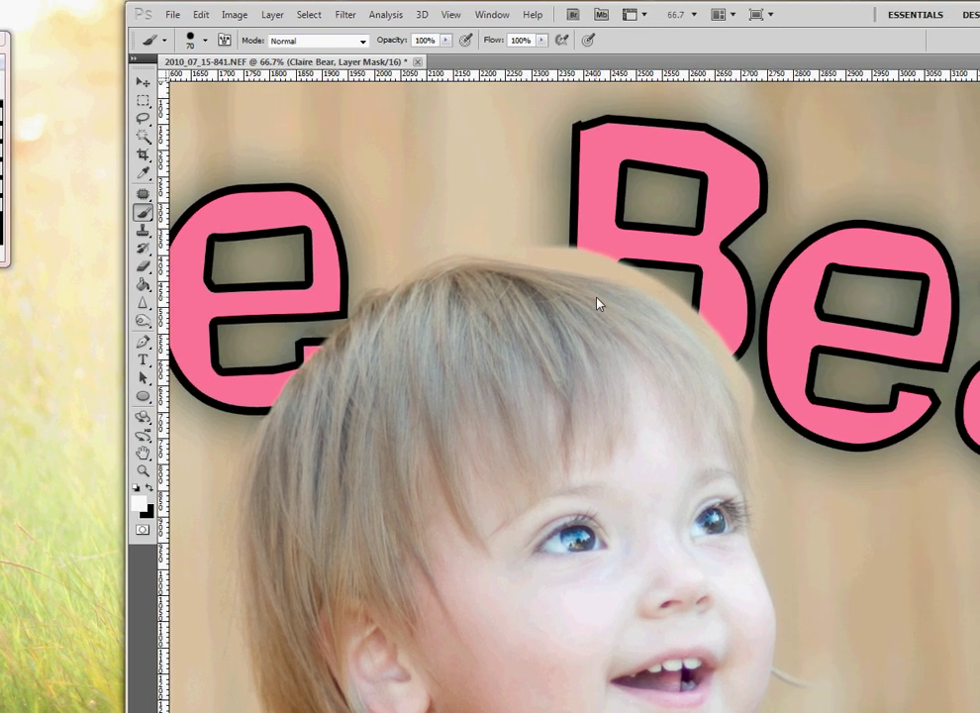
{"action": "mouse_move", "coordinate": [598, 304]}
{"action": "left_mouse_down"}
{"action": "mouse_move", "coordinate": [605, 260]}
{"action": "mouse_move", "coordinate": [571, 259]}
{"action": "mouse_move", "coordinate": [624, 274]}
{"action": "left_mouse_up"}
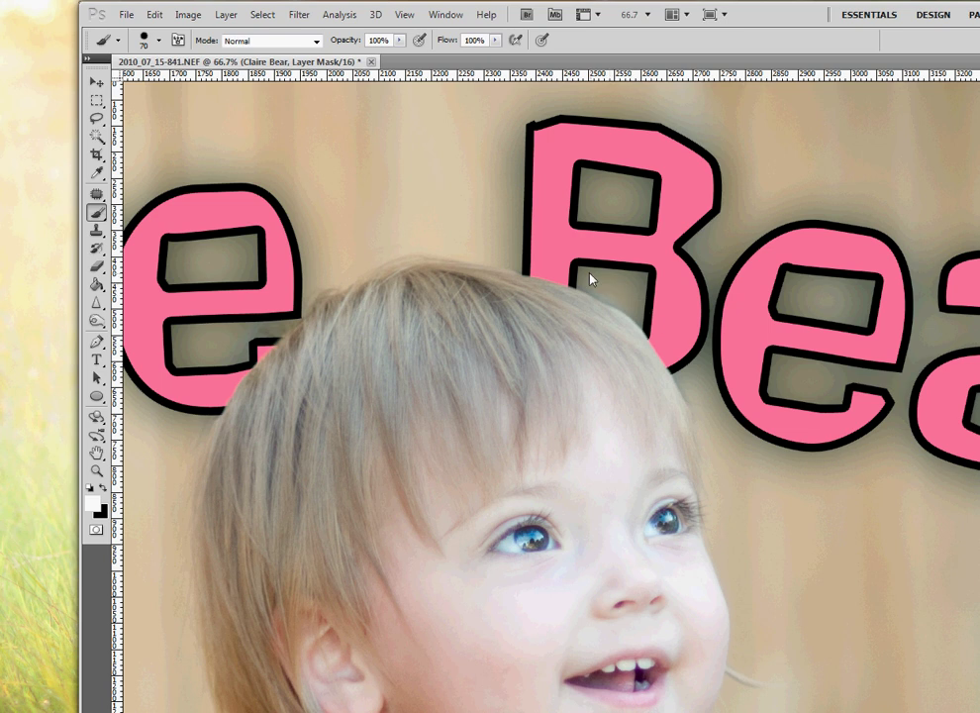
{"action": "key", "text": "x"}
Step: Fit the whole portrait in view and compare it with the title layer hidden and shown
{"action": "key", "text": "ctrl+0"}
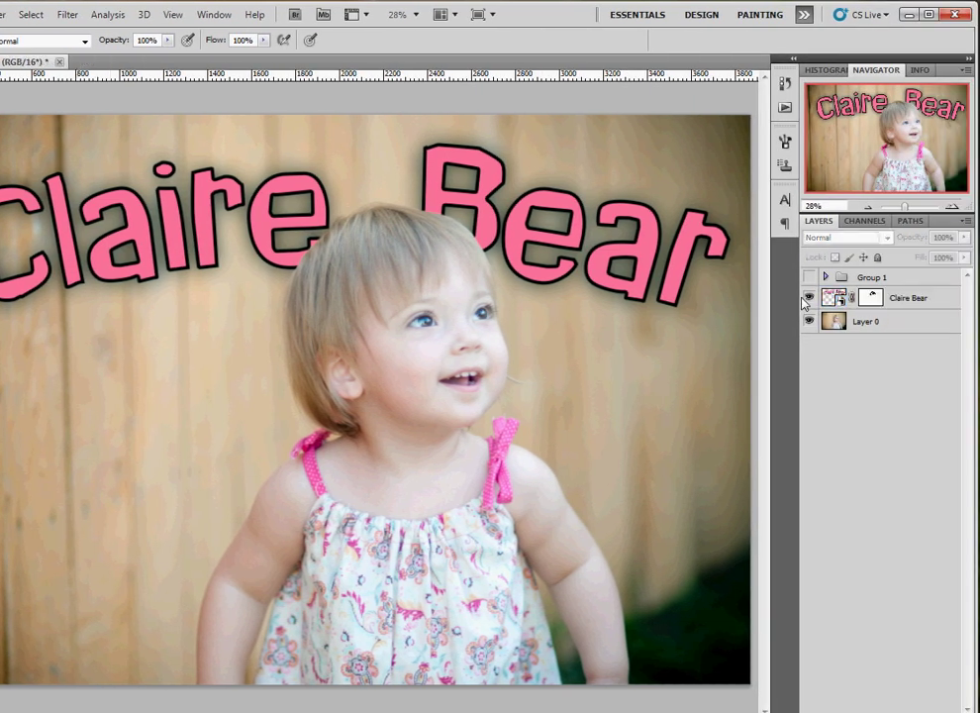
{"action": "left_click", "coordinate": [809, 297]}
{"action": "left_click", "coordinate": [808, 297]}
Step: Delete the title's layer mask and undo the deletion
{"action": "right_click", "coordinate": [870, 297]}
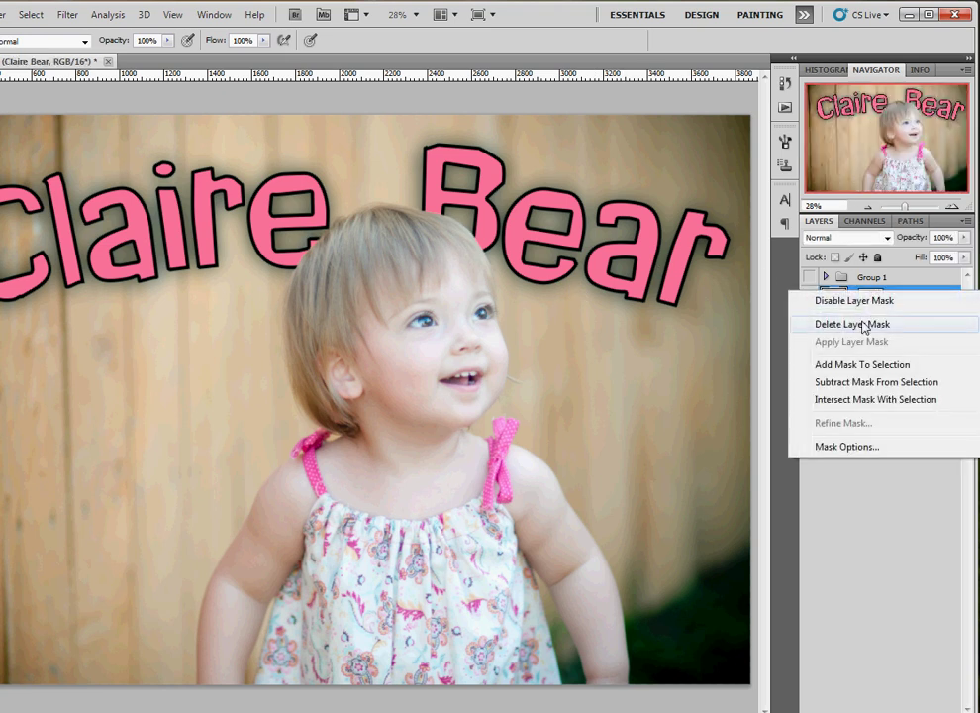
{"action": "left_click", "coordinate": [864, 325]}
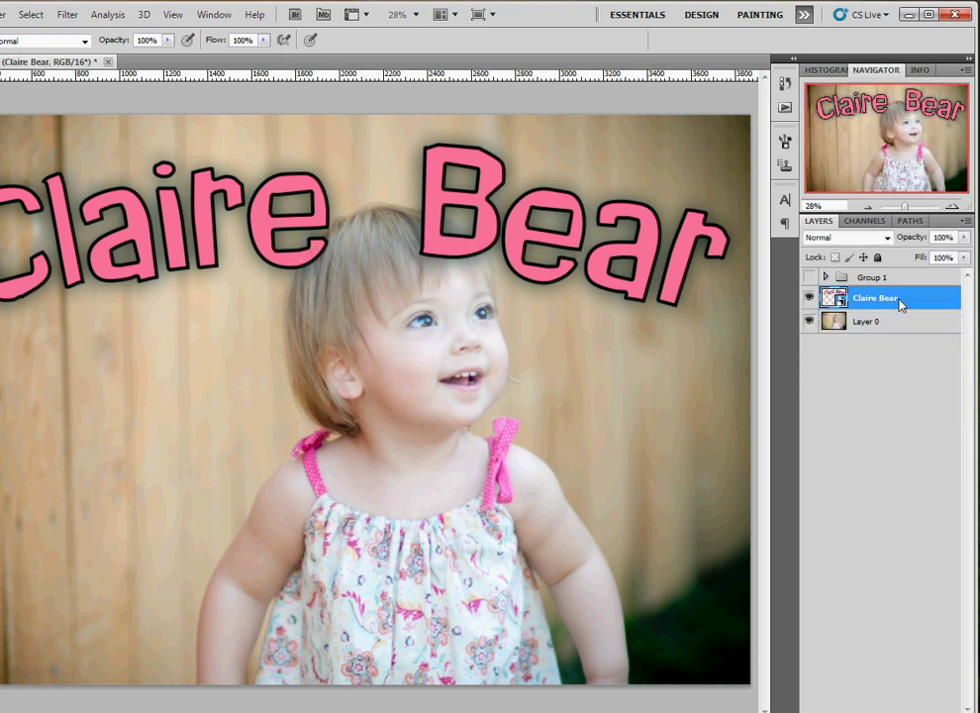
{"action": "key", "text": "ctrl+z"}
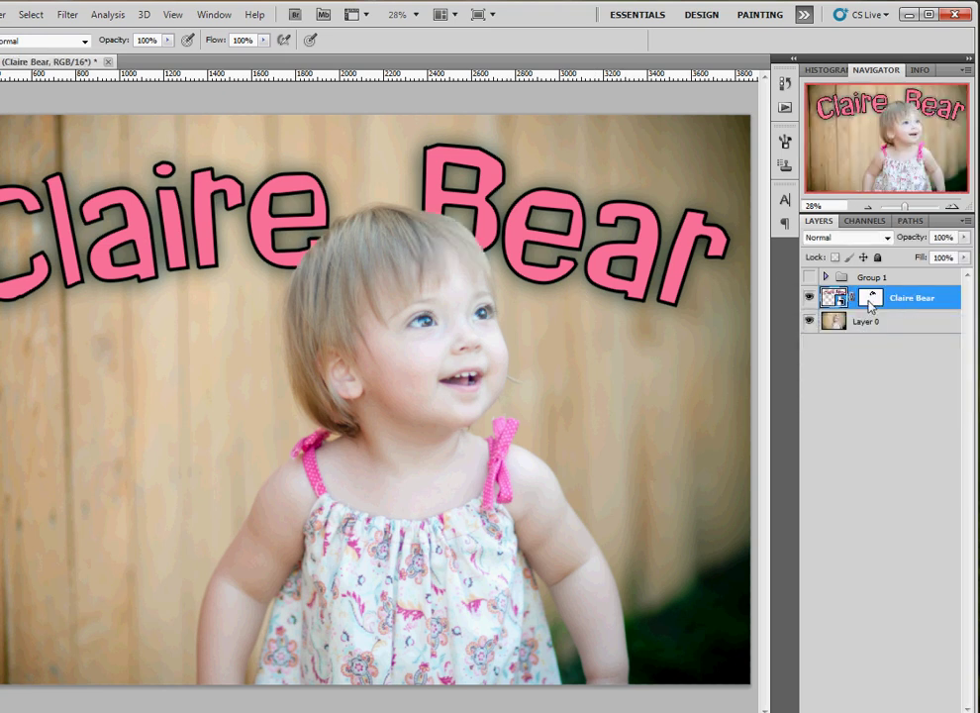
Step: Disable the title's layer mask and enable it again to compare the masked and unmasked lettering
{"action": "right_click", "coordinate": [871, 297]}
{"action": "left_click", "coordinate": [852, 312]}
{"action": "right_click", "coordinate": [871, 297]}
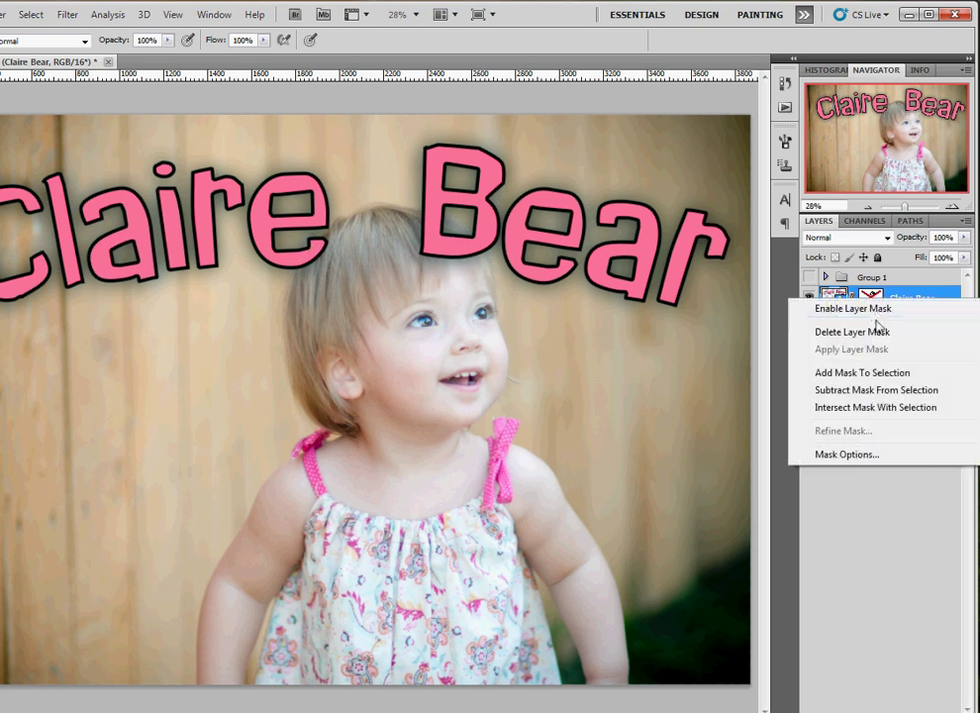
{"action": "left_click", "coordinate": [875, 309]}
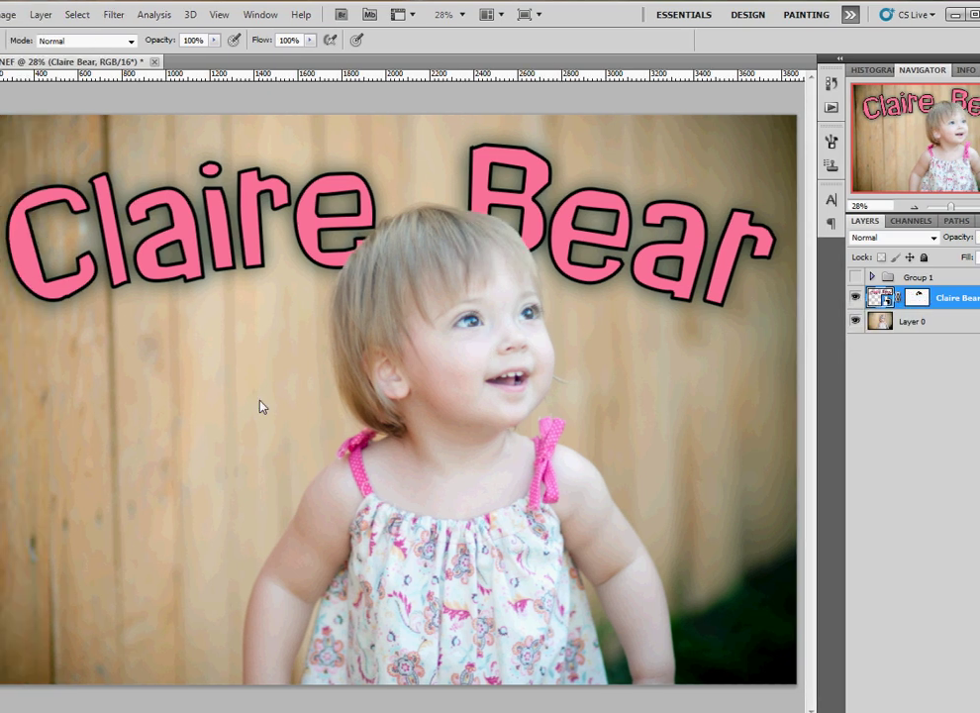